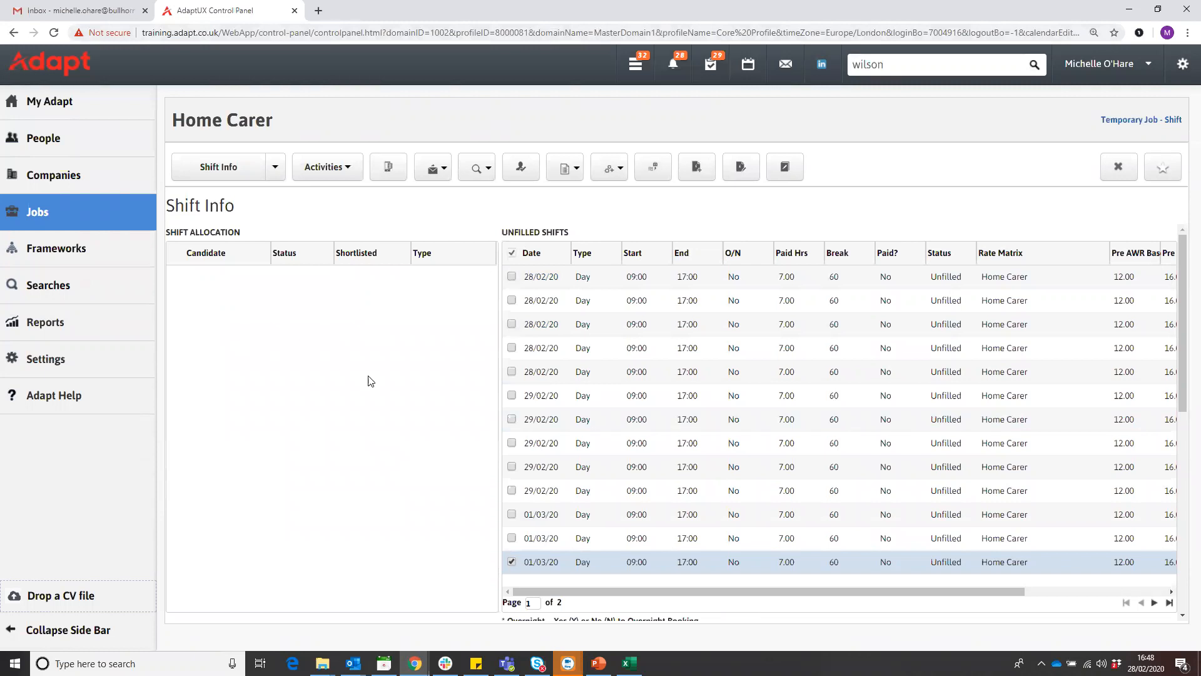
Select one unfilled shift each for 28/02/20, 29/02/20 and 01/03/20 and start filling them
{"action": "scroll", "coordinate": [367, 403], "scroll_direction": "down", "scroll_amount": 2}
{"action": "scroll", "coordinate": [368, 403], "scroll_direction": "up", "scroll_amount": 2}
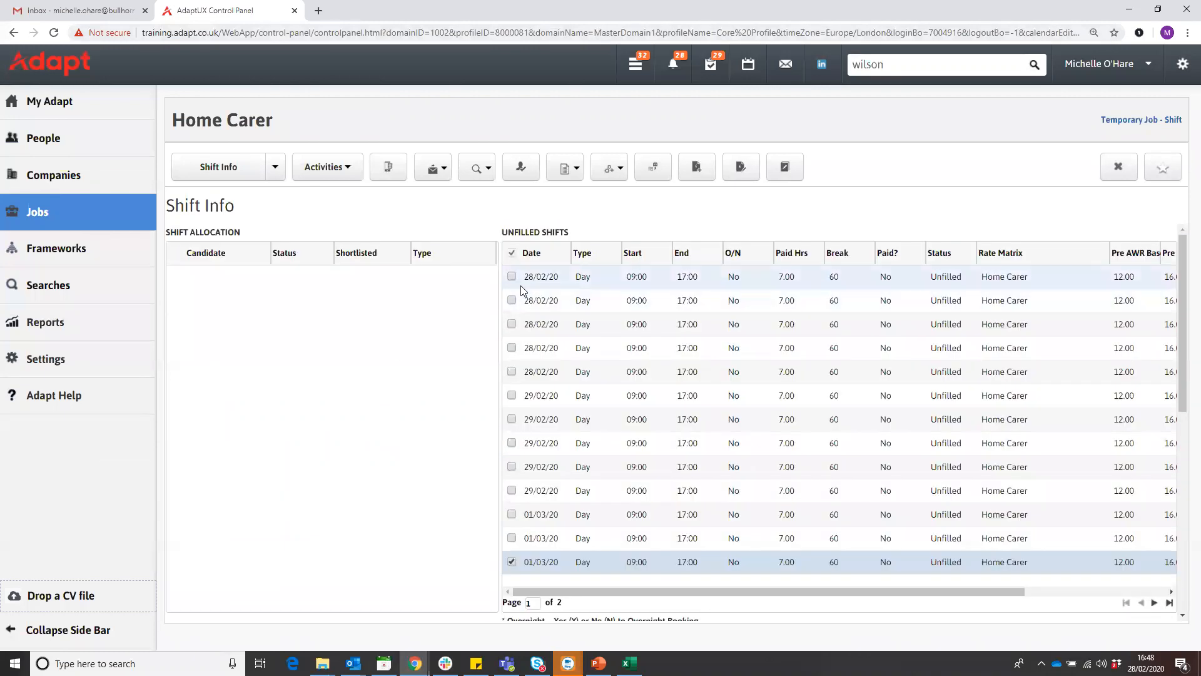
{"action": "left_click", "coordinate": [511, 300]}
{"action": "left_click", "coordinate": [512, 395]}
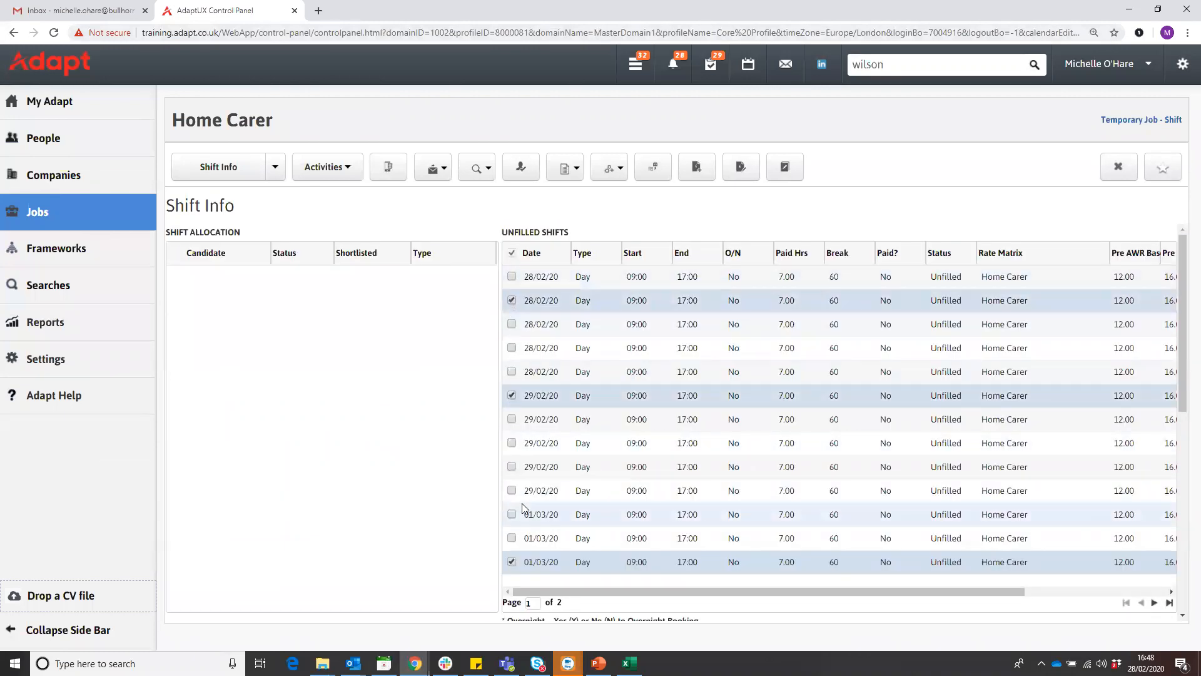
{"action": "left_click", "coordinate": [513, 562]}
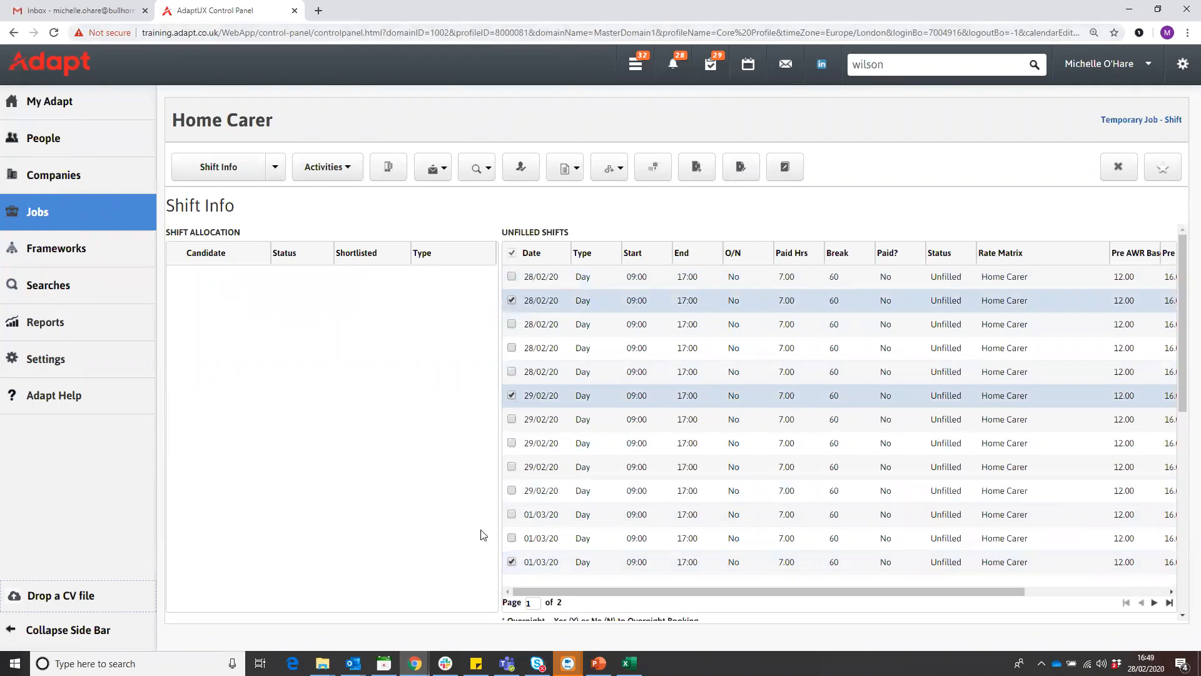
{"action": "scroll", "coordinate": [484, 535], "scroll_direction": "down", "scroll_amount": 2}
{"action": "left_click", "coordinate": [875, 513]}
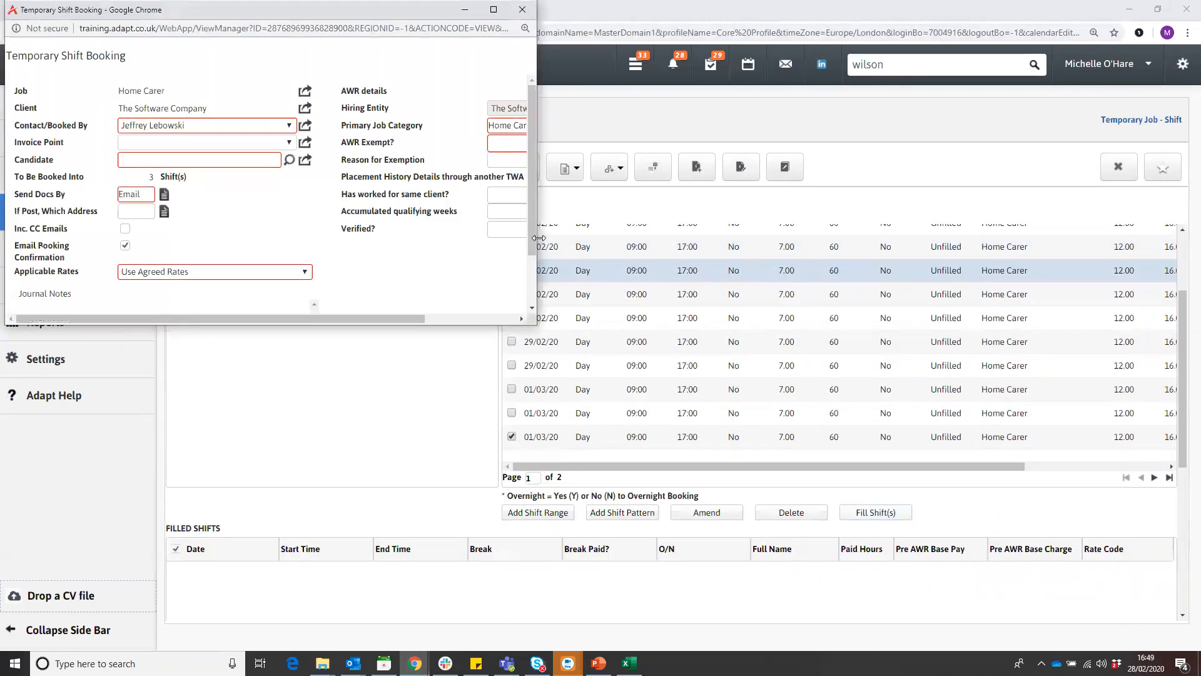
Find an active temporary candidate for the shift booking and set AWR Exempt to No
{"action": "left_click_drag", "start_coordinate": [539, 239], "coordinate": [735, 238]}
{"action": "left_click", "coordinate": [290, 161]}
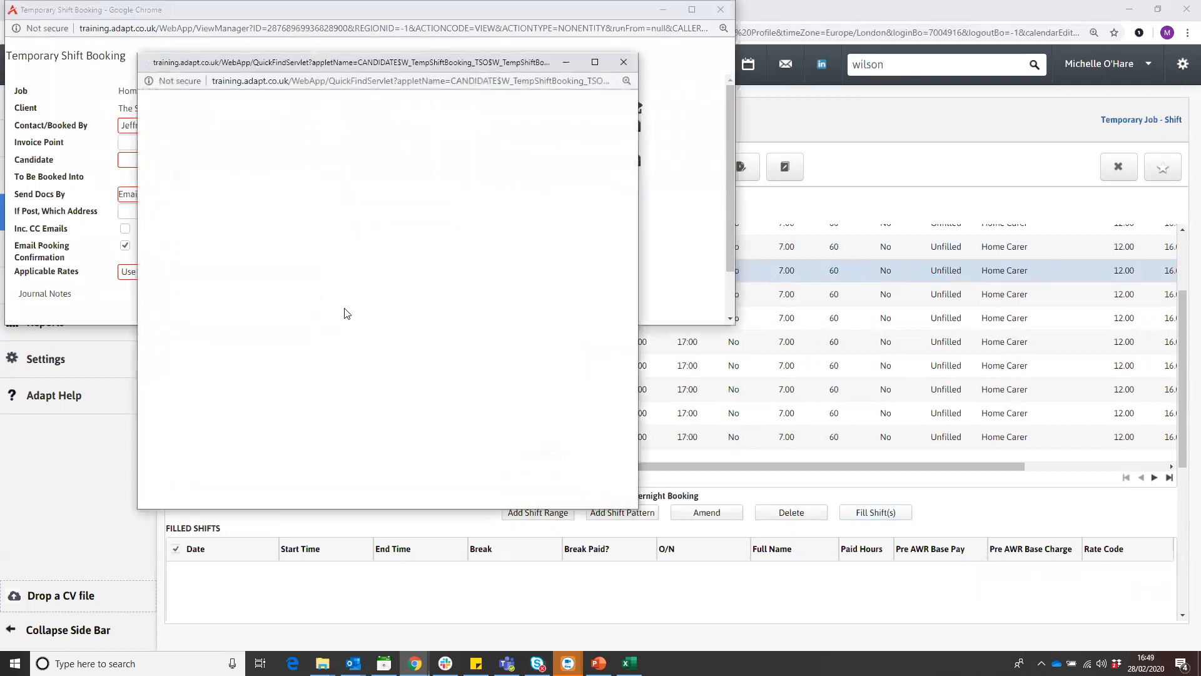
{"action": "left_click", "coordinate": [160, 268]}
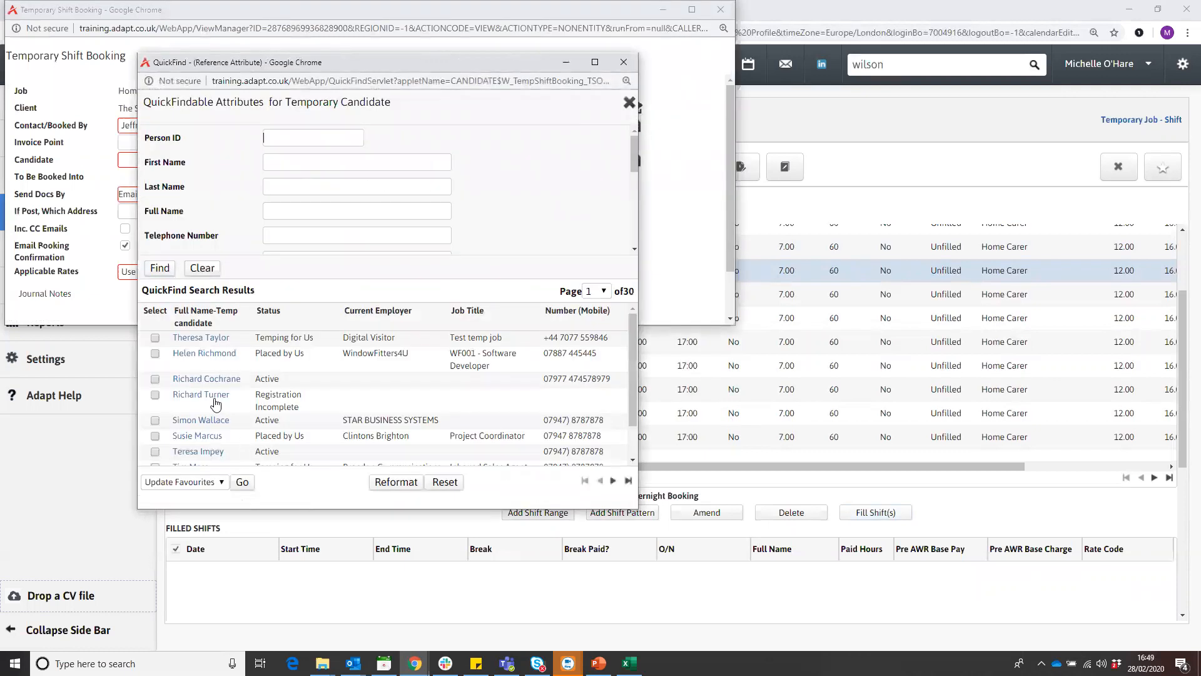
{"action": "left_click", "coordinate": [205, 379]}
{"action": "left_click", "coordinate": [479, 96]}
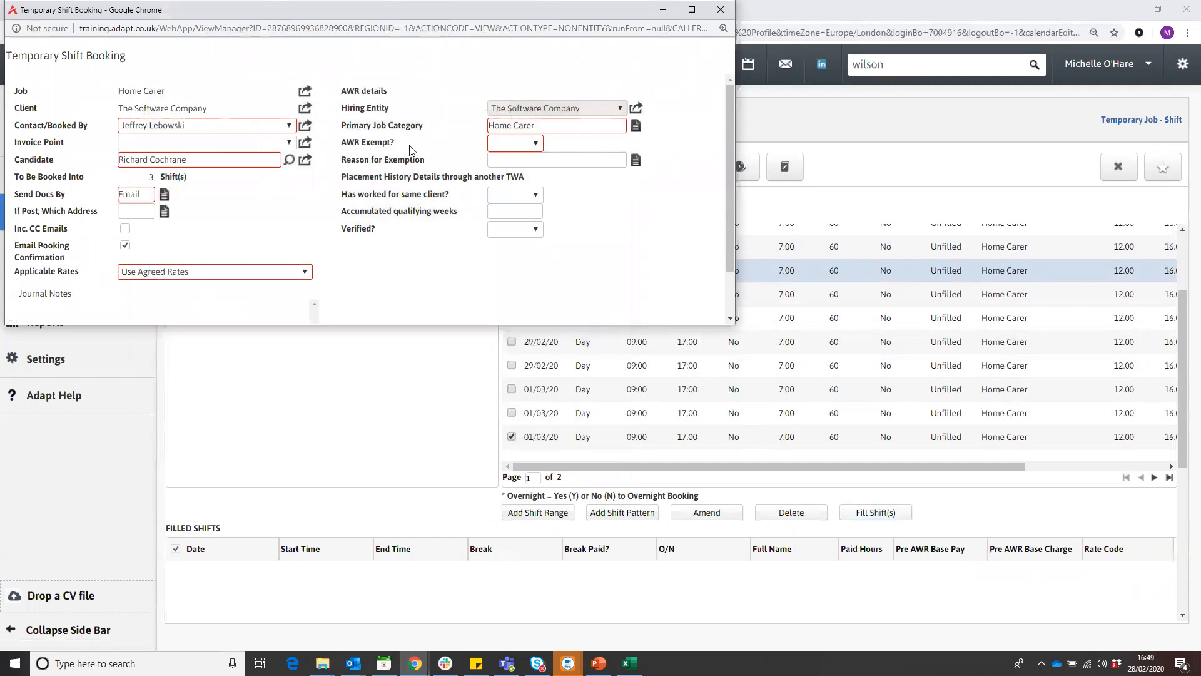
{"action": "left_click", "coordinate": [538, 148]}
{"action": "left_click", "coordinate": [528, 169]}
Set the applicable rates to Update Rates For Selected Shifts and continue to the assignment rates
{"action": "left_click", "coordinate": [236, 273]}
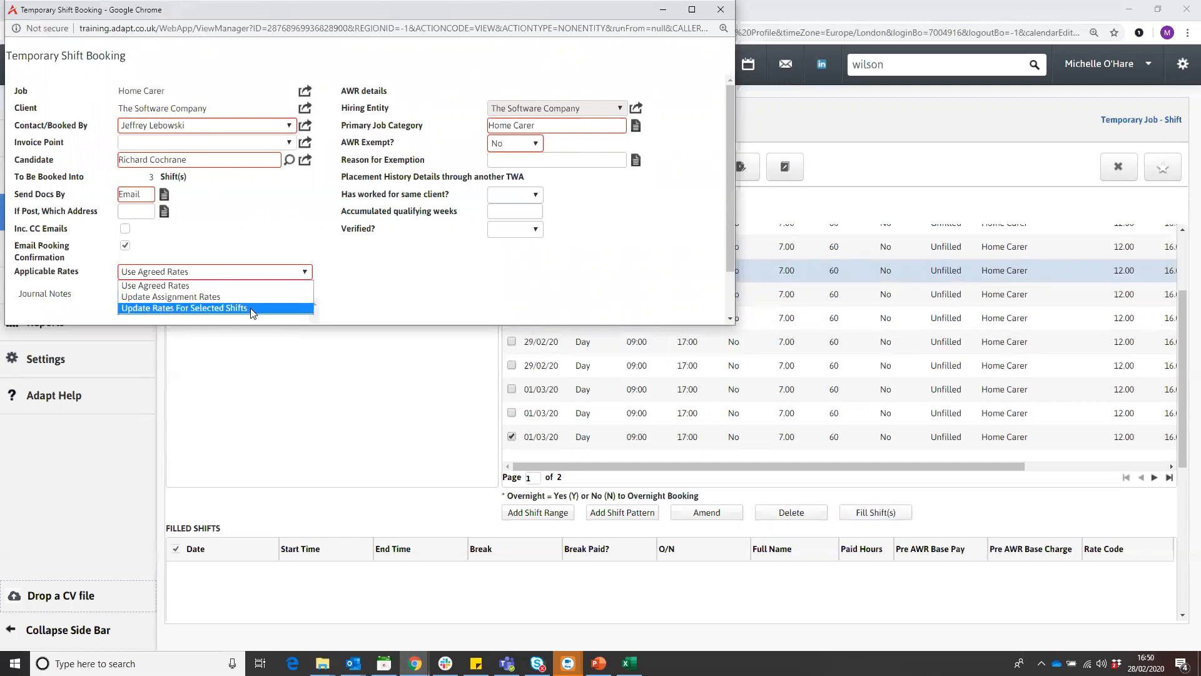
{"action": "left_click", "coordinate": [252, 309]}
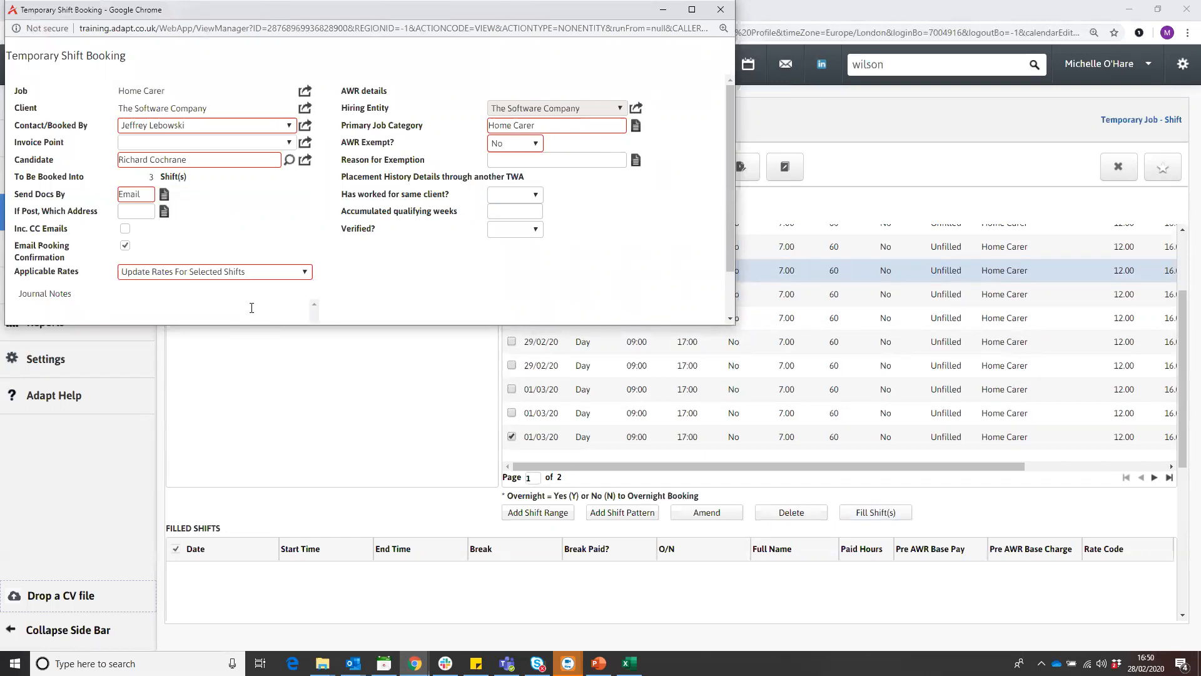
{"action": "scroll", "coordinate": [237, 281], "scroll_direction": "down", "scroll_amount": 1}
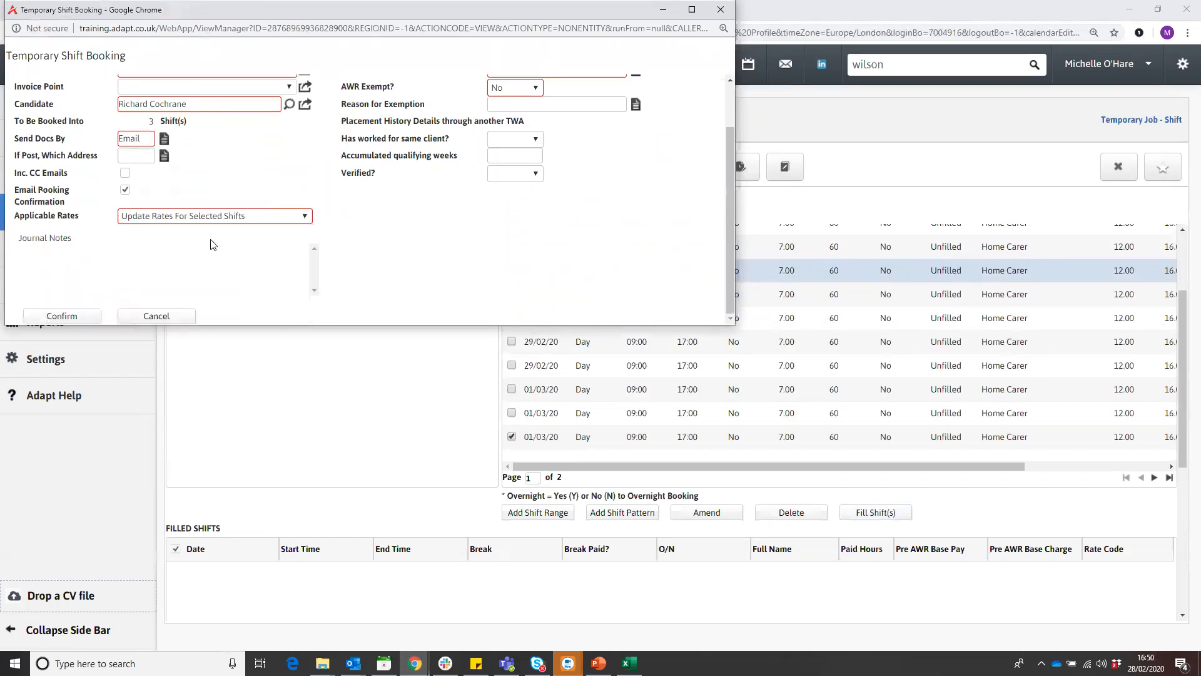
{"action": "left_click", "coordinate": [96, 318]}
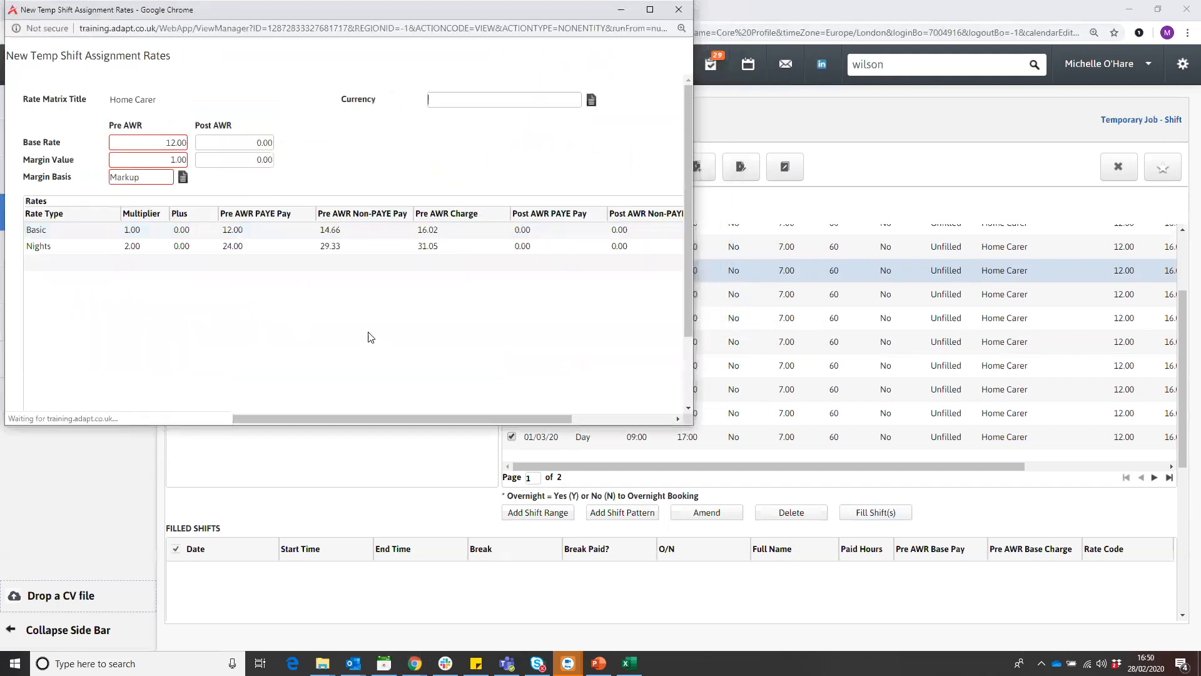
Set the Basic rate's Pre AWR PAYE Pay to 14 and go back to the shift booking
{"action": "left_click", "coordinate": [232, 229]}
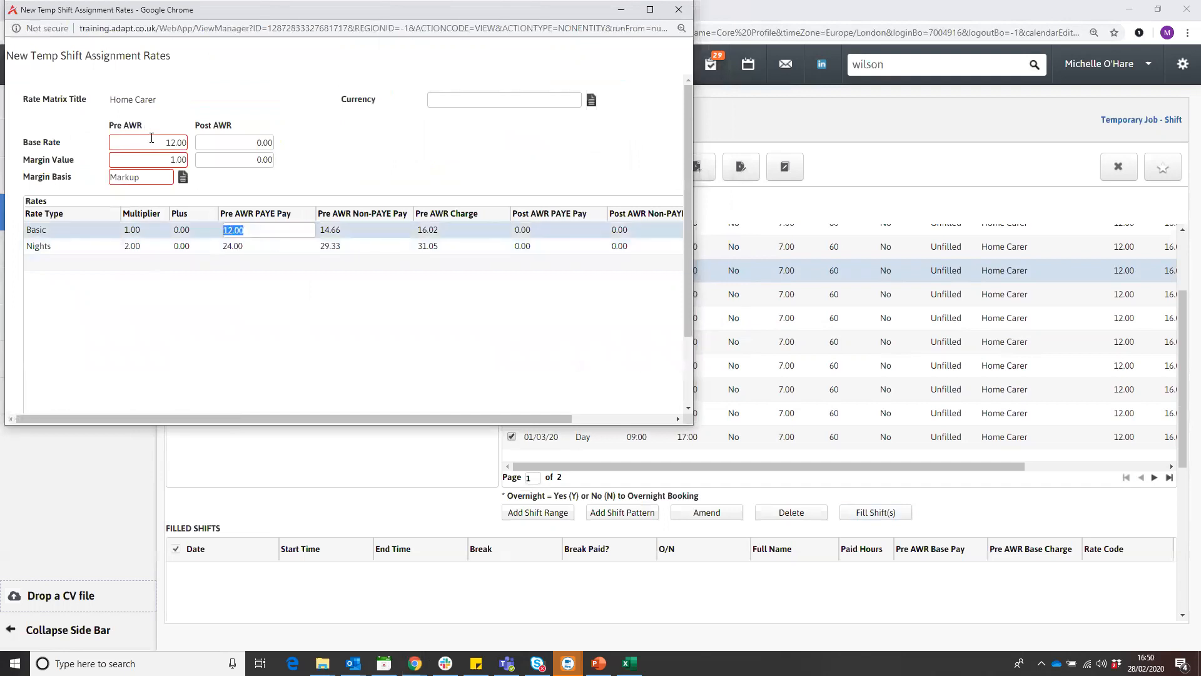
{"action": "type", "text": "14"}
{"action": "key", "text": "Return"}
{"action": "left_click", "coordinate": [232, 247]}
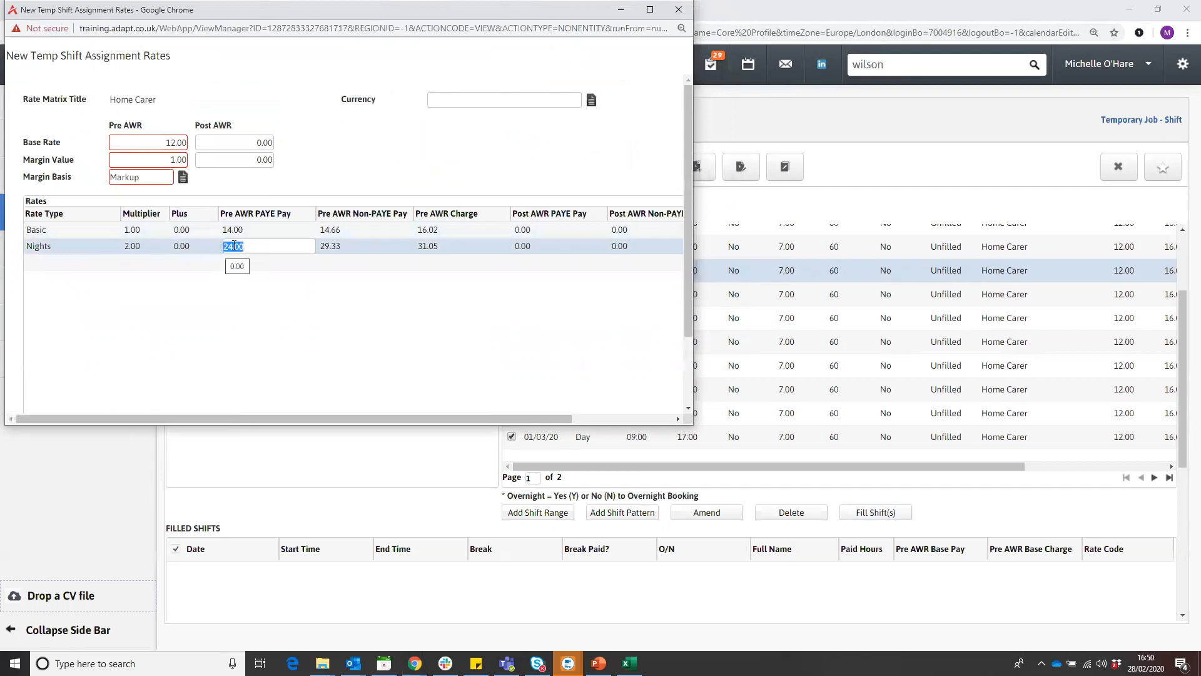
{"action": "scroll", "coordinate": [161, 312], "scroll_direction": "down", "scroll_amount": 2}
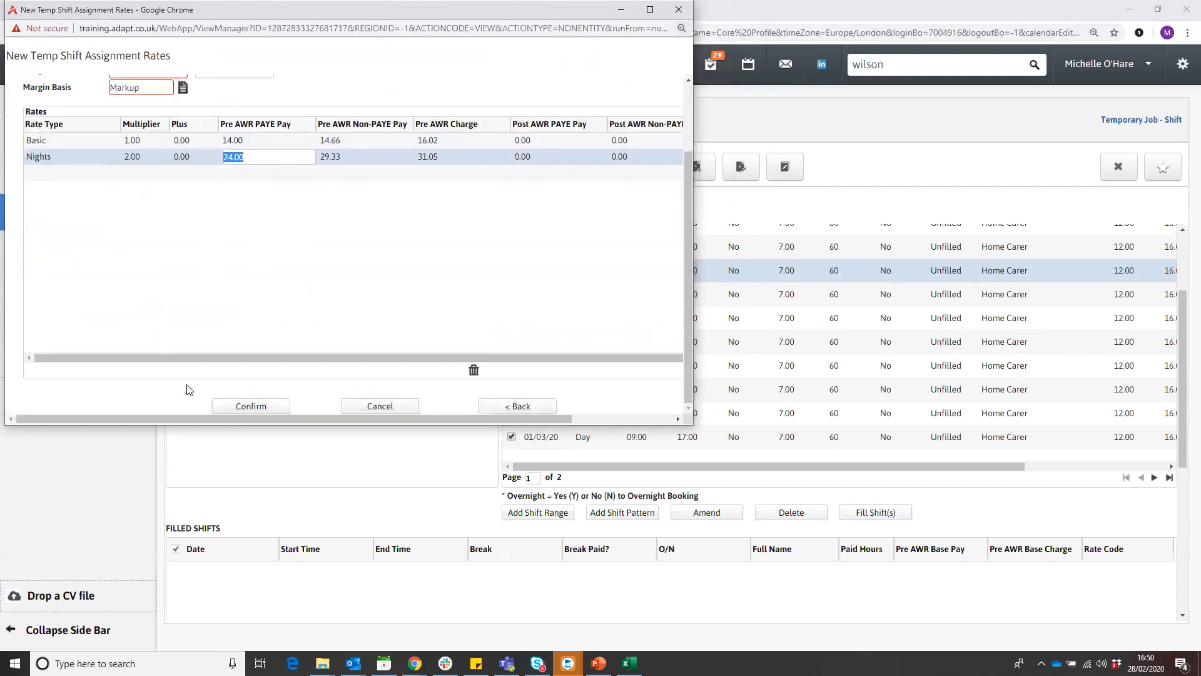
{"action": "left_click", "coordinate": [514, 407]}
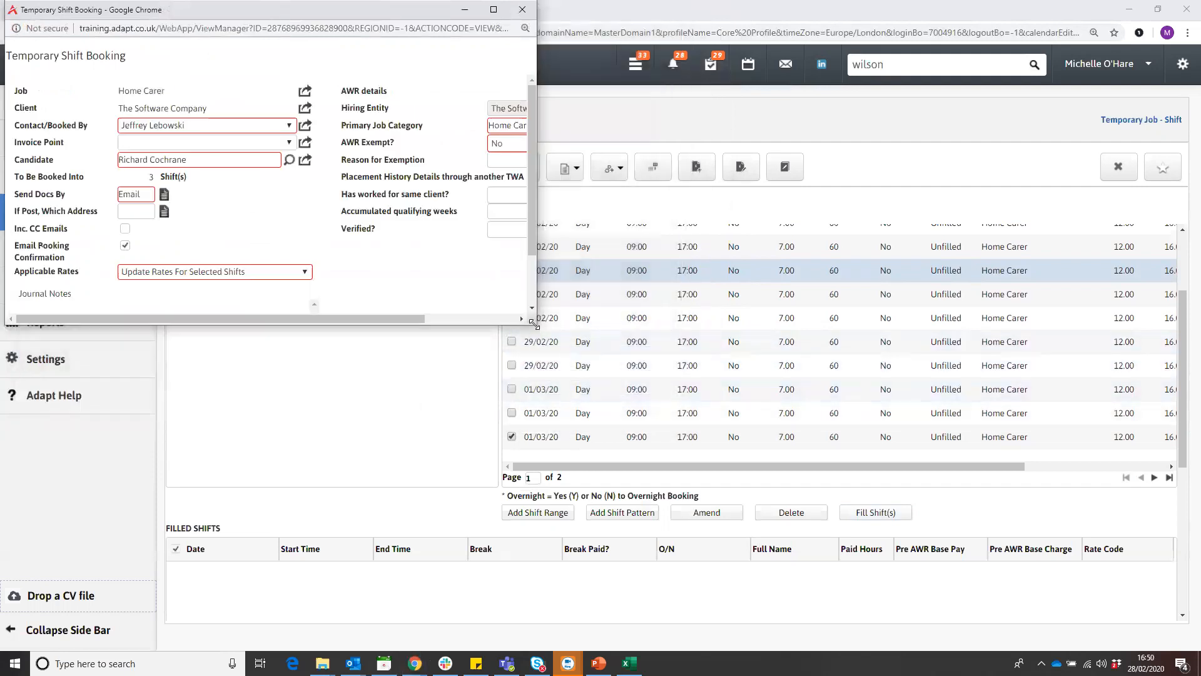
Set the booking's applicable rates to Update Assignment Rates, check the assignment rates and return to the booking
{"action": "left_click_drag", "start_coordinate": [533, 324], "coordinate": [643, 443]}
{"action": "left_click", "coordinate": [304, 276]}
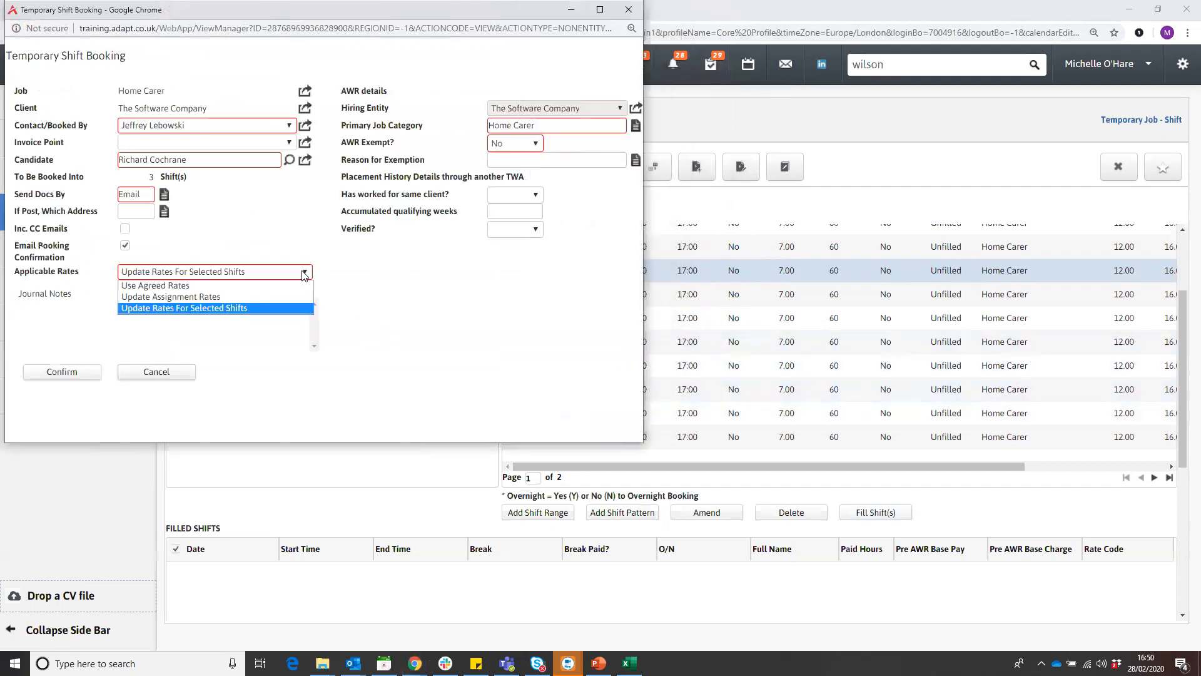
{"action": "left_click", "coordinate": [265, 296]}
{"action": "left_click", "coordinate": [88, 374]}
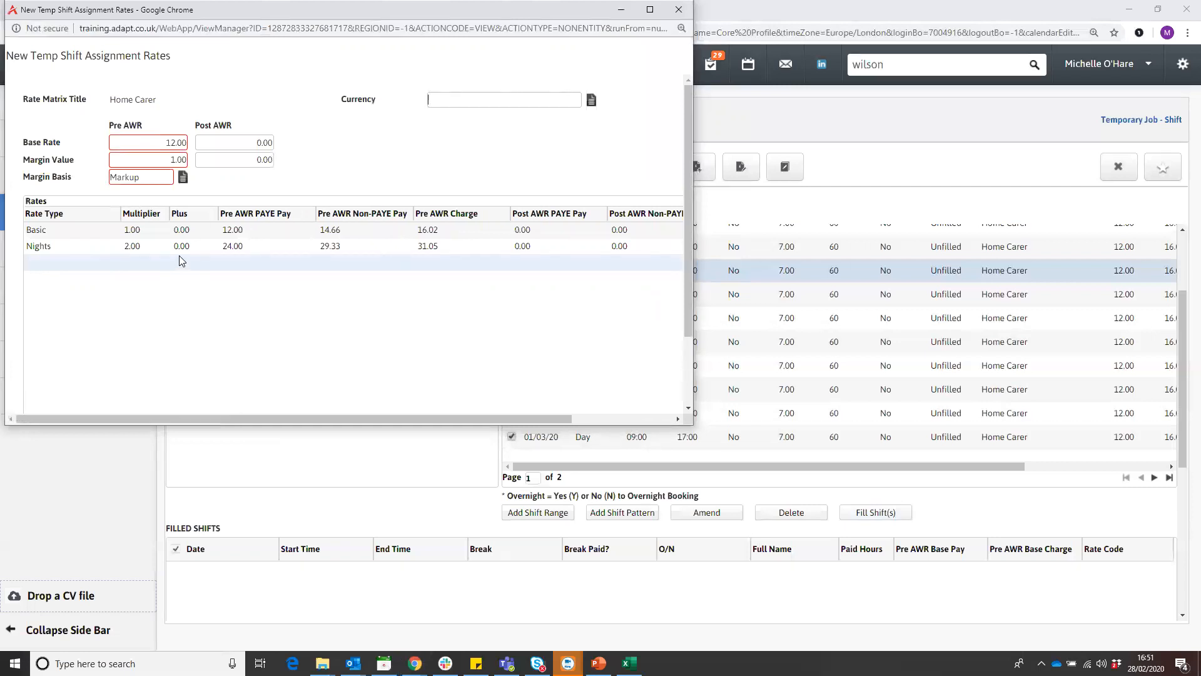
{"action": "scroll", "coordinate": [217, 261], "scroll_direction": "down", "scroll_amount": 3}
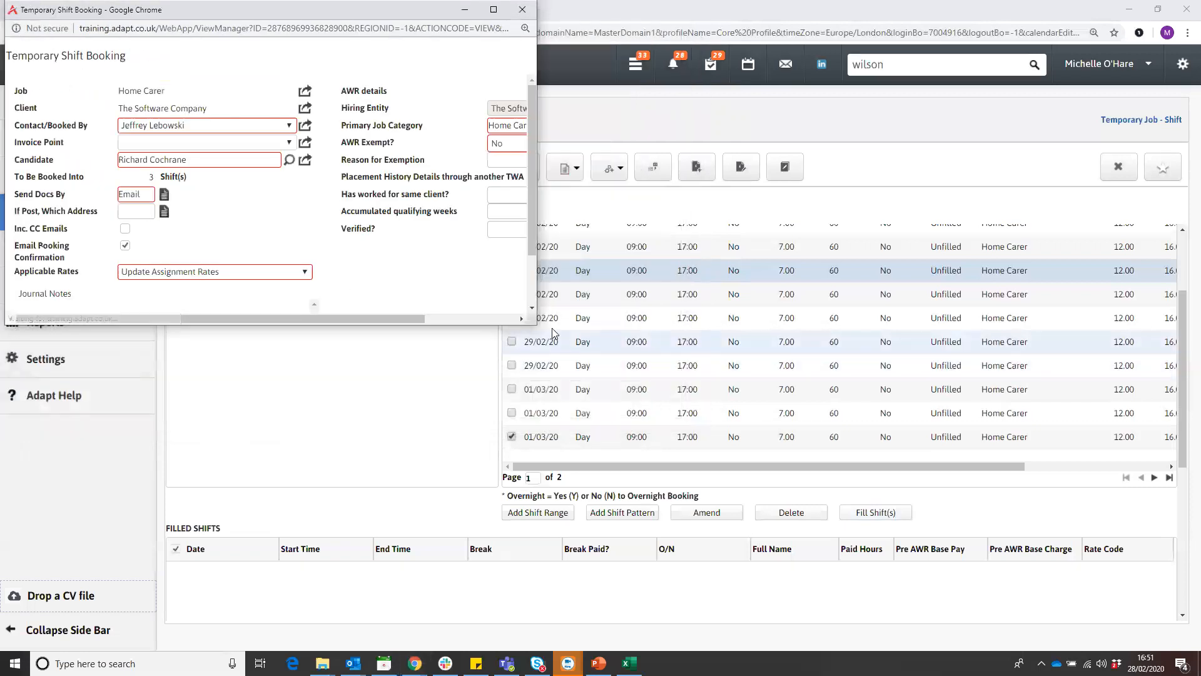
Confirm the three-shift booking with its assignment rates and process the booking documents by email
{"action": "left_click_drag", "start_coordinate": [533, 325], "coordinate": [791, 514]}
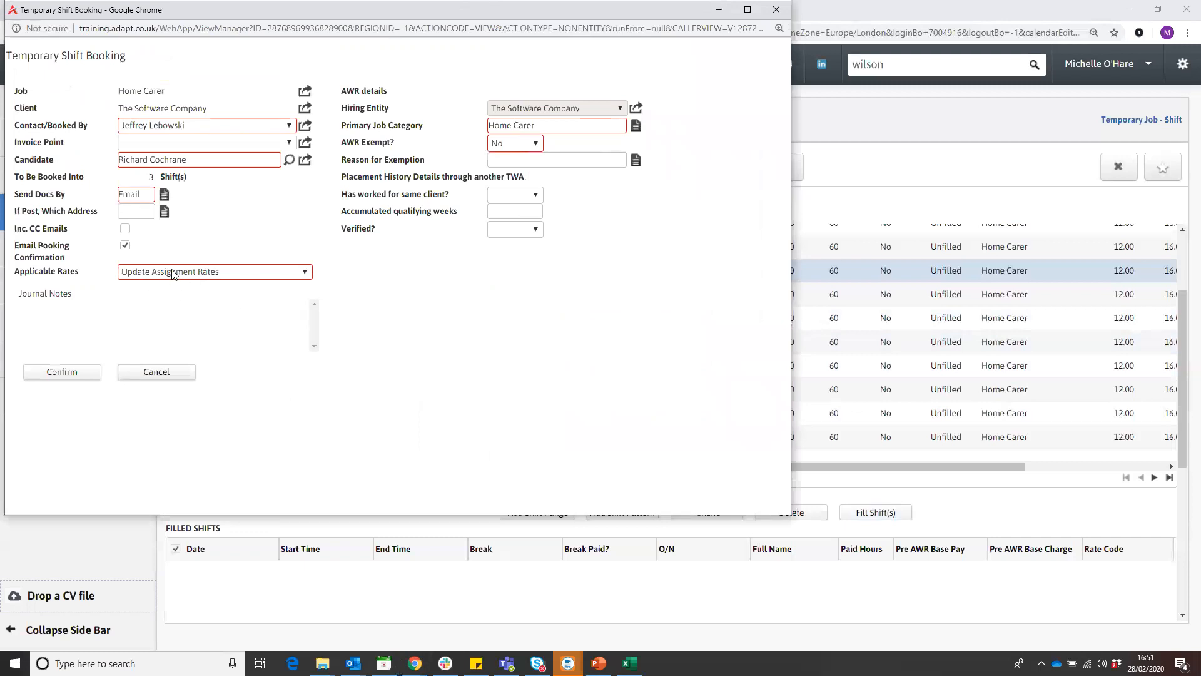
{"action": "left_click", "coordinate": [82, 378]}
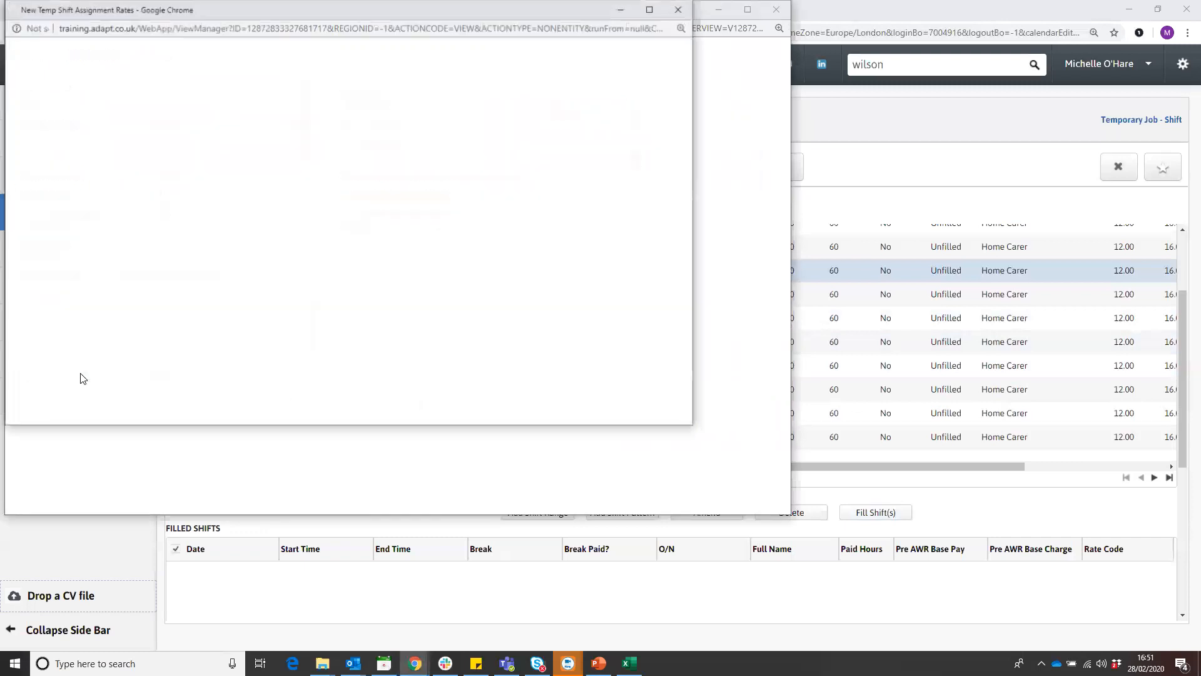
{"action": "scroll", "coordinate": [250, 319], "scroll_direction": "down", "scroll_amount": 2}
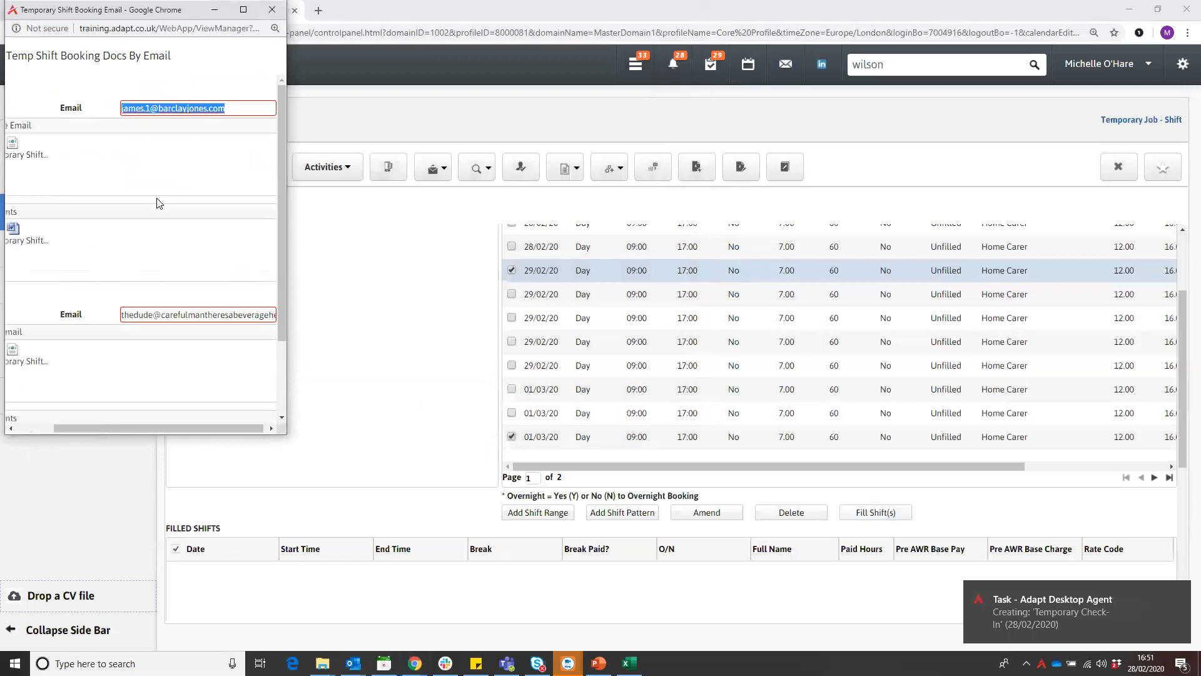
{"action": "left_click_drag", "start_coordinate": [129, 426], "coordinate": [91, 426]}
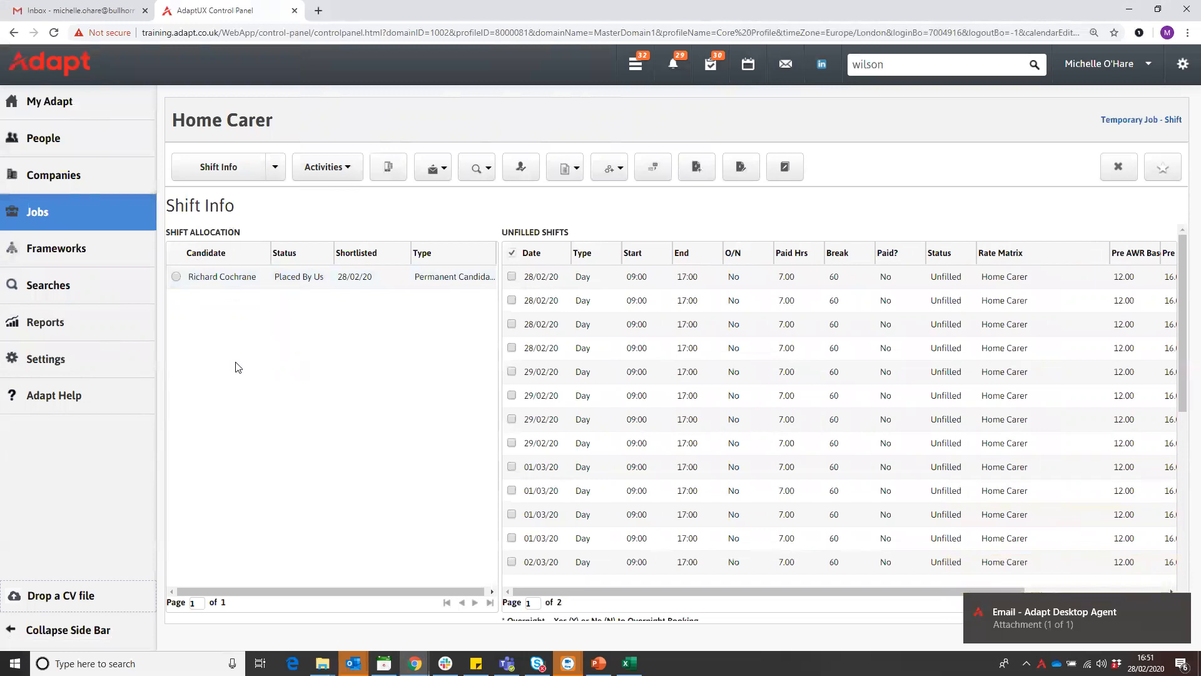
Select the allocated candidate and try to fill the last two 02/03/20 shifts on page 2 of the unfilled shifts
{"action": "left_click", "coordinate": [176, 276]}
{"action": "scroll", "coordinate": [1133, 573], "scroll_direction": "down", "scroll_amount": 2}
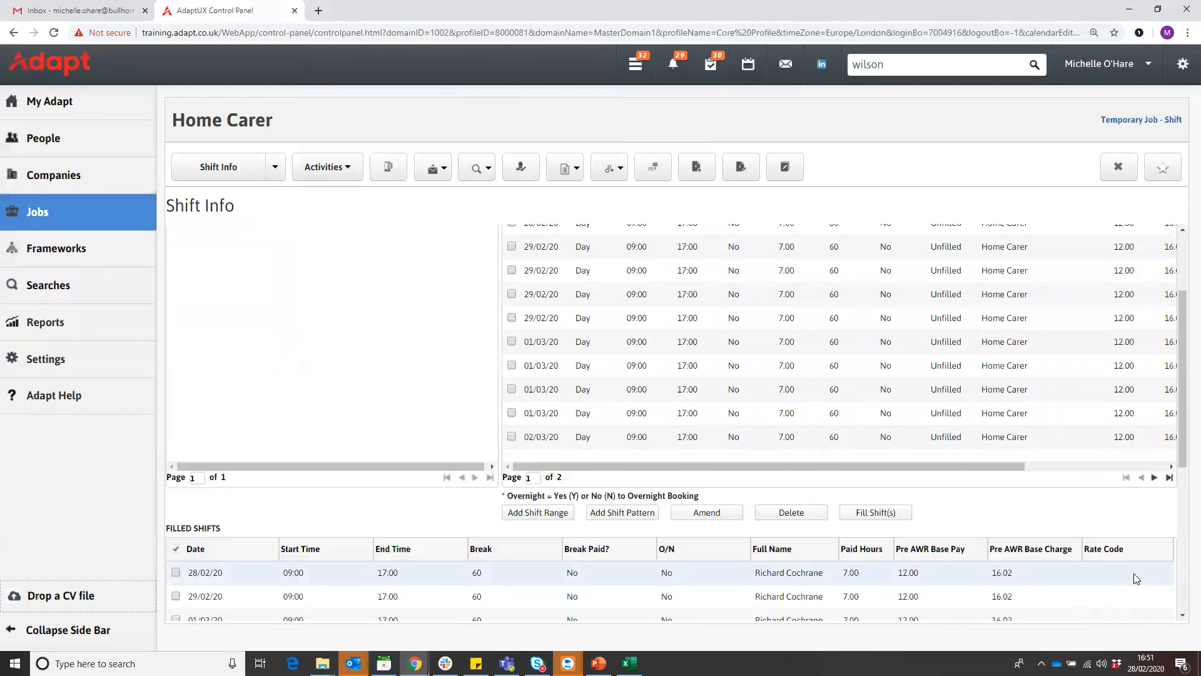
{"action": "left_click", "coordinate": [1154, 477]}
{"action": "scroll", "coordinate": [976, 440], "scroll_direction": "up", "scroll_amount": 2}
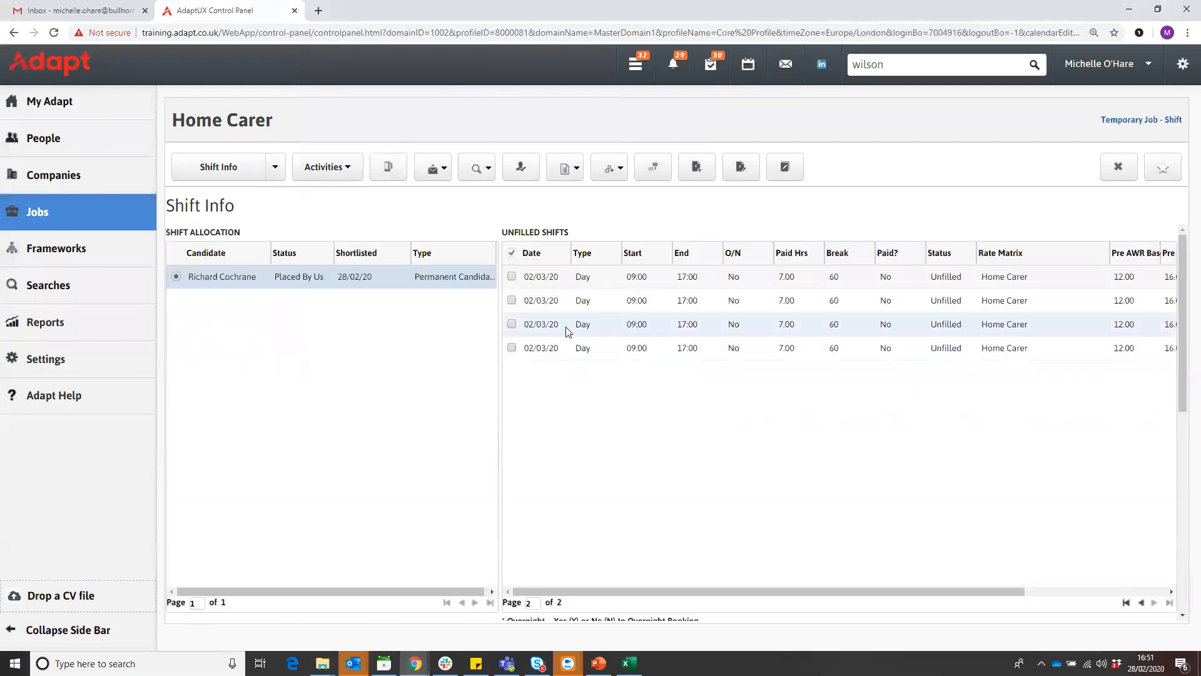
{"action": "left_click", "coordinate": [511, 347]}
{"action": "left_click", "coordinate": [512, 324]}
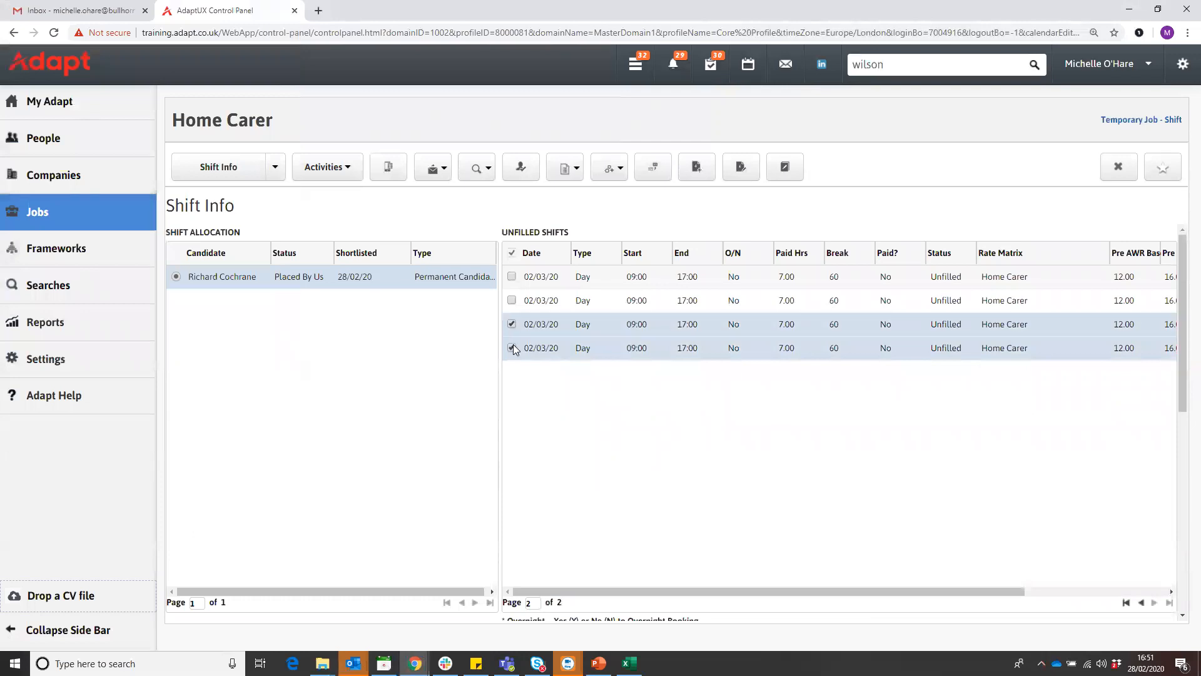
{"action": "scroll", "coordinate": [628, 442], "scroll_direction": "down", "scroll_amount": 1}
{"action": "left_click", "coordinate": [864, 452]}
{"action": "left_click", "coordinate": [596, 360]}
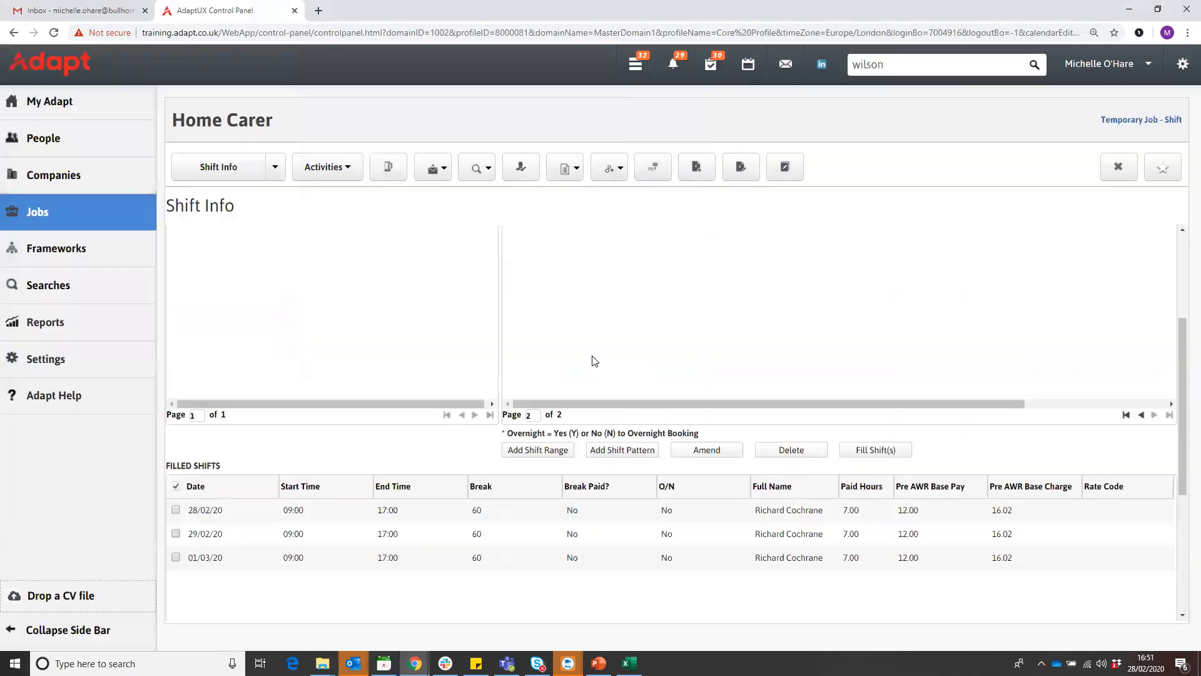
Keep only the last 02/03/20 shift selected, open its booking for the allocated candidate and close it without confirming
{"action": "scroll", "coordinate": [594, 359], "scroll_direction": "up", "scroll_amount": 3}
{"action": "left_click", "coordinate": [511, 325]}
{"action": "scroll", "coordinate": [690, 415], "scroll_direction": "down", "scroll_amount": 3}
{"action": "left_click", "coordinate": [875, 450]}
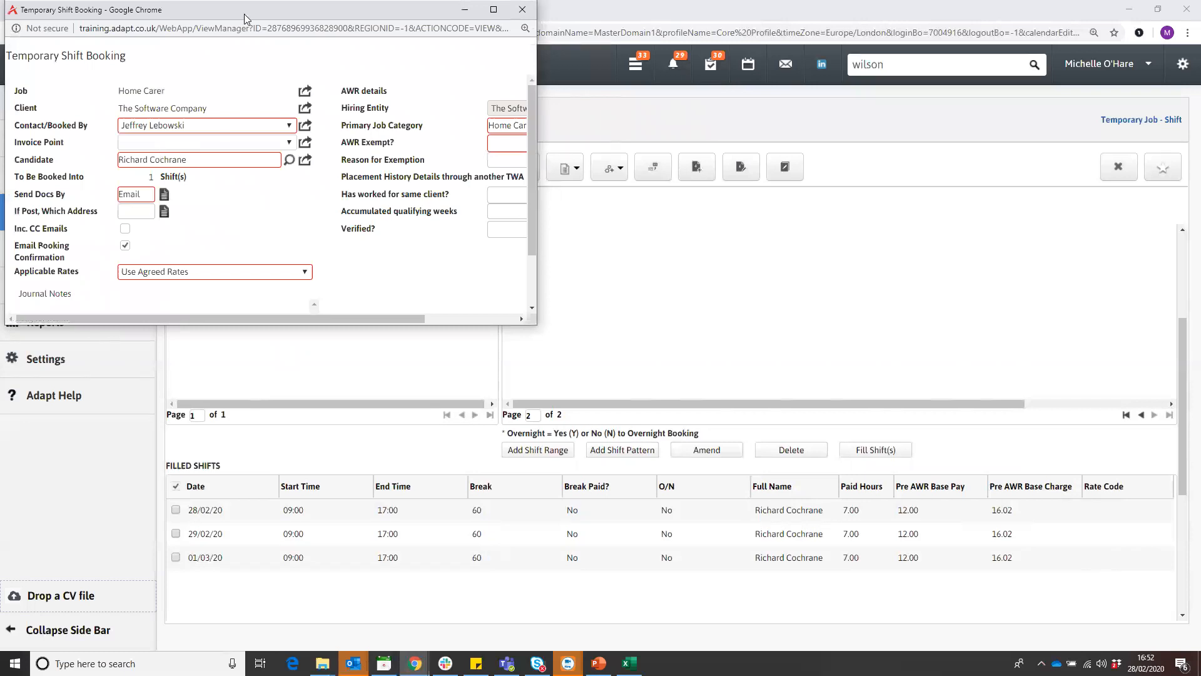
{"action": "left_click_drag", "start_coordinate": [244, 14], "coordinate": [256, 83]}
{"action": "left_click", "coordinate": [534, 79]}
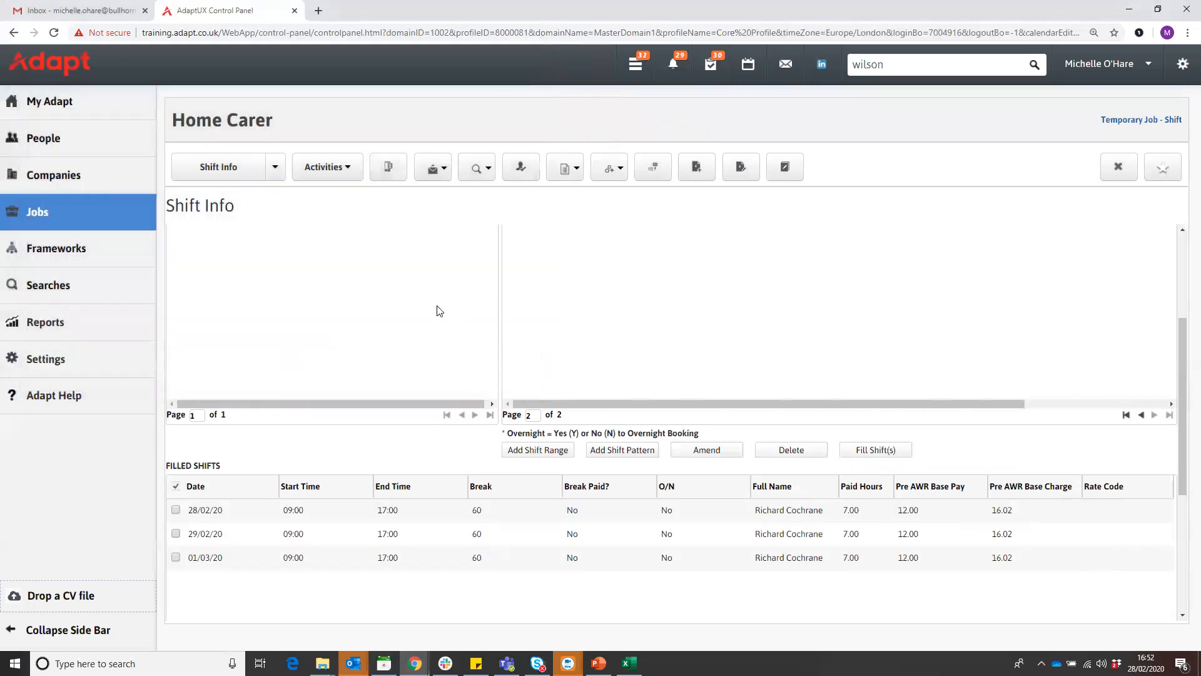
Select the 28/02/20 filled shift, open the Amend Shift form, review its time and break fields, and close it without confirming
{"action": "scroll", "coordinate": [375, 331], "scroll_direction": "up", "scroll_amount": 3}
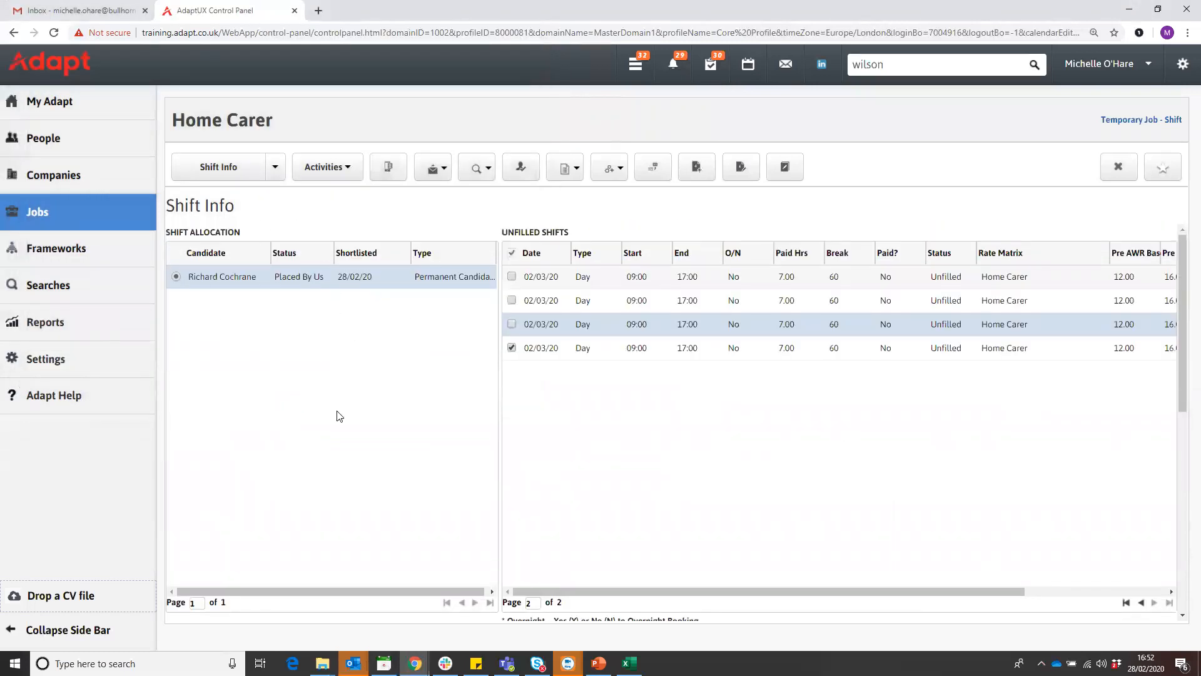
{"action": "scroll", "coordinate": [342, 414], "scroll_direction": "down", "scroll_amount": 3}
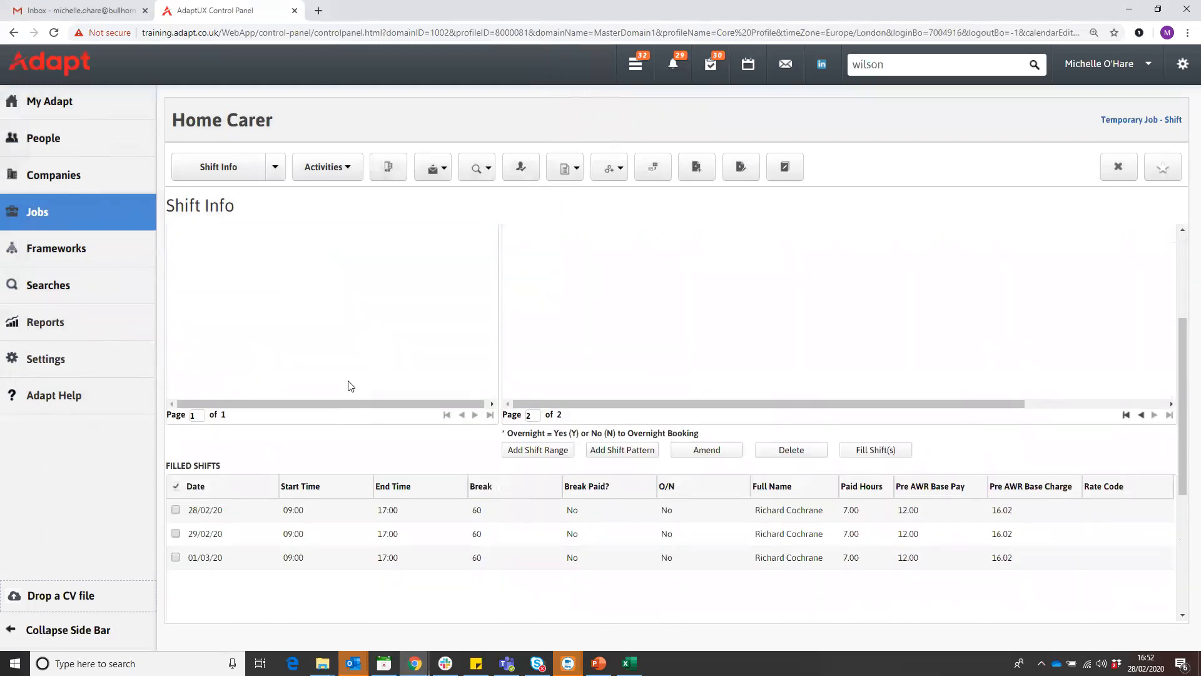
{"action": "scroll", "coordinate": [313, 388], "scroll_direction": "down", "scroll_amount": 1}
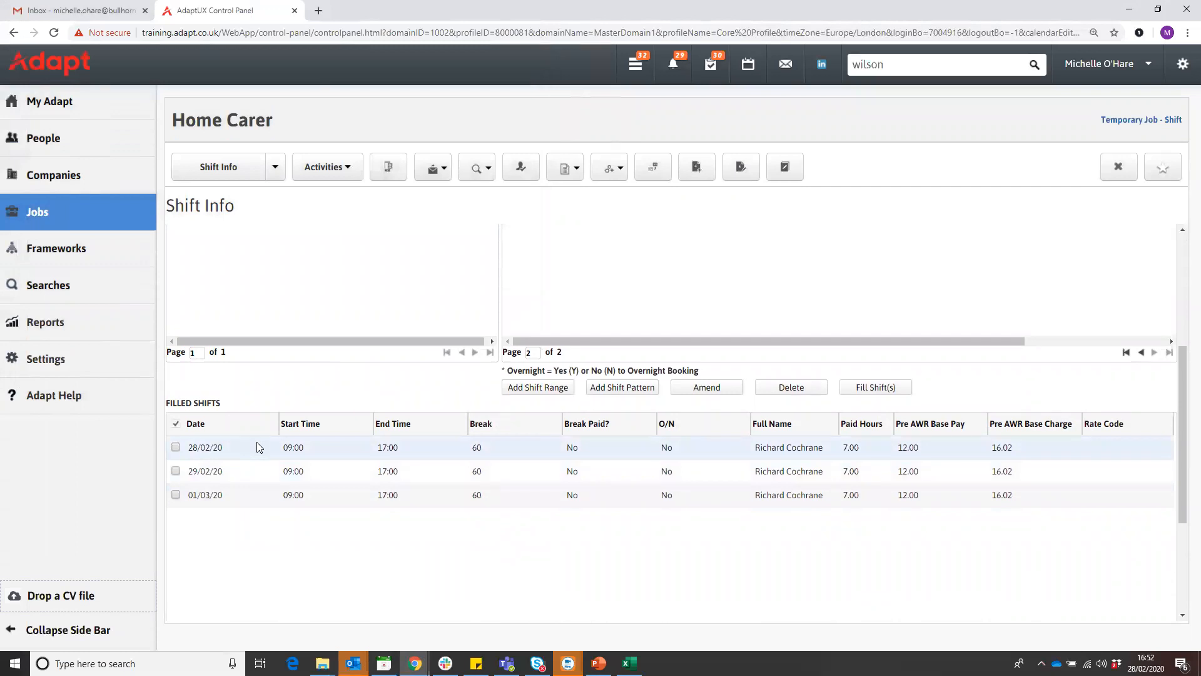
{"action": "scroll", "coordinate": [259, 441], "scroll_direction": "up", "scroll_amount": 4}
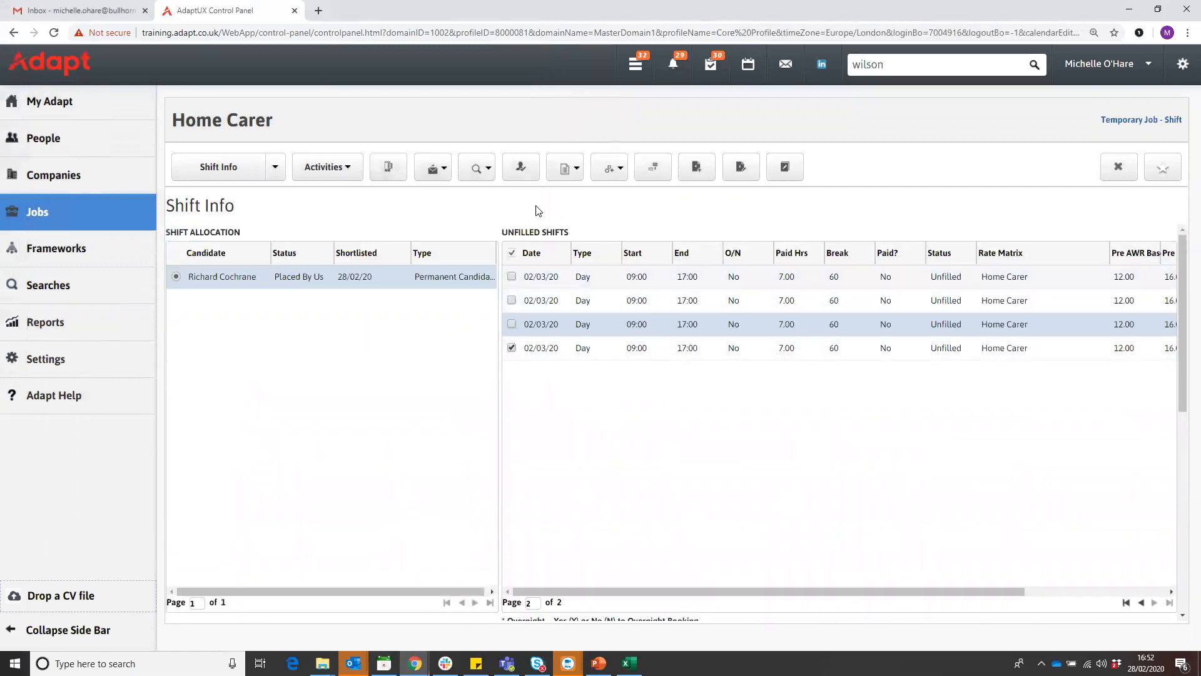
{"action": "scroll", "coordinate": [523, 445], "scroll_direction": "down", "scroll_amount": 4}
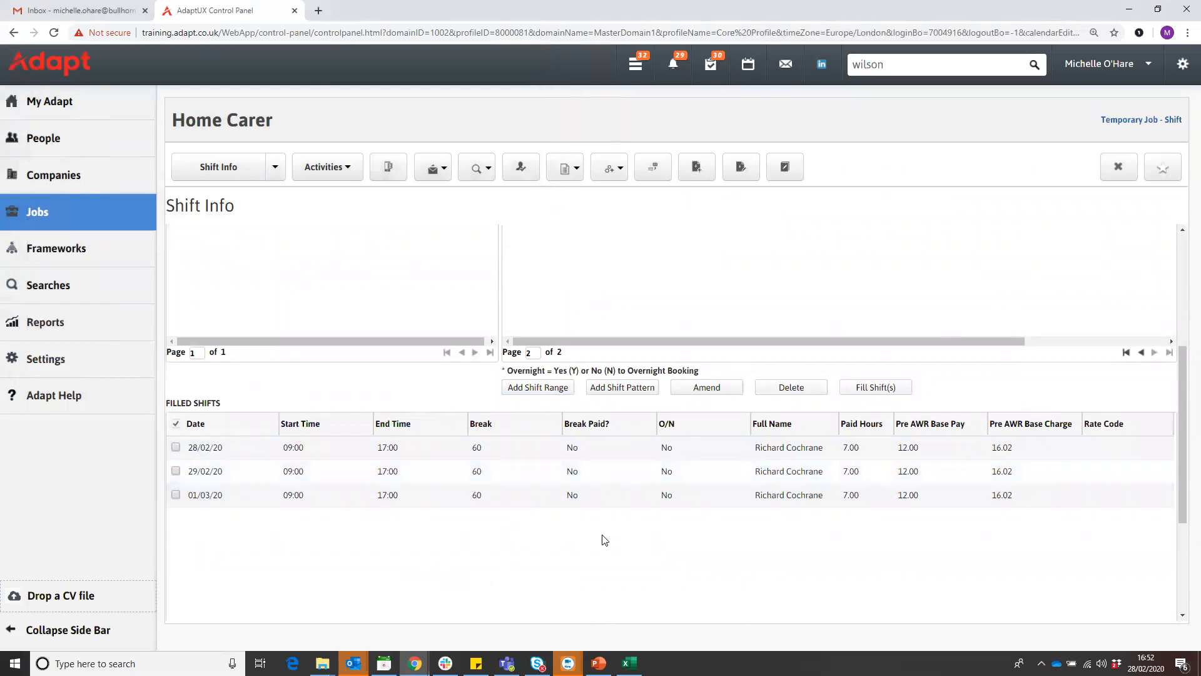
{"action": "left_click", "coordinate": [175, 447]}
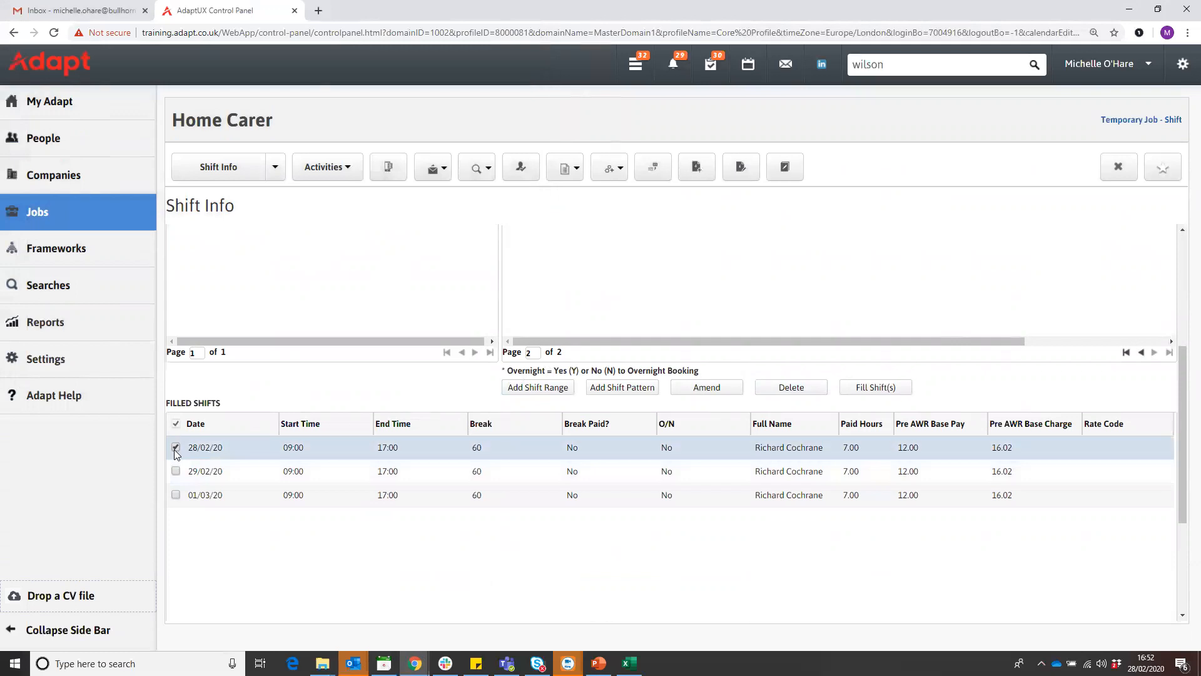
{"action": "left_click", "coordinate": [718, 388]}
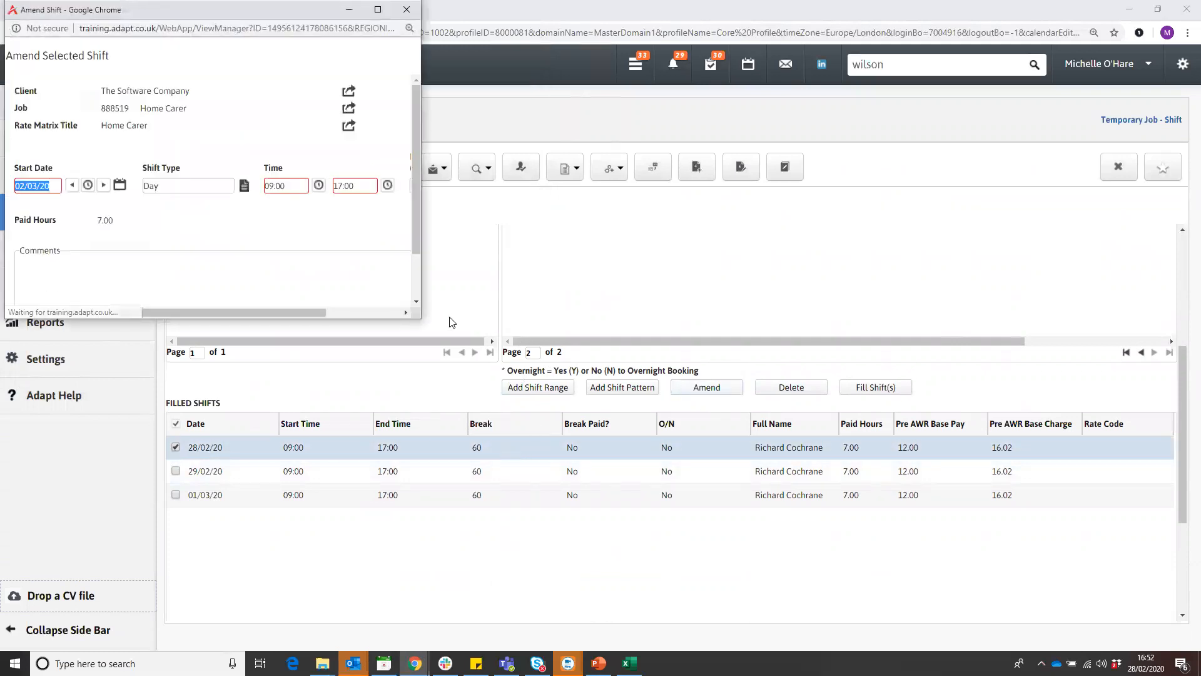
{"action": "left_click_drag", "start_coordinate": [418, 320], "coordinate": [716, 449]}
{"action": "left_click", "coordinate": [294, 187]}
{"action": "left_click", "coordinate": [347, 186]}
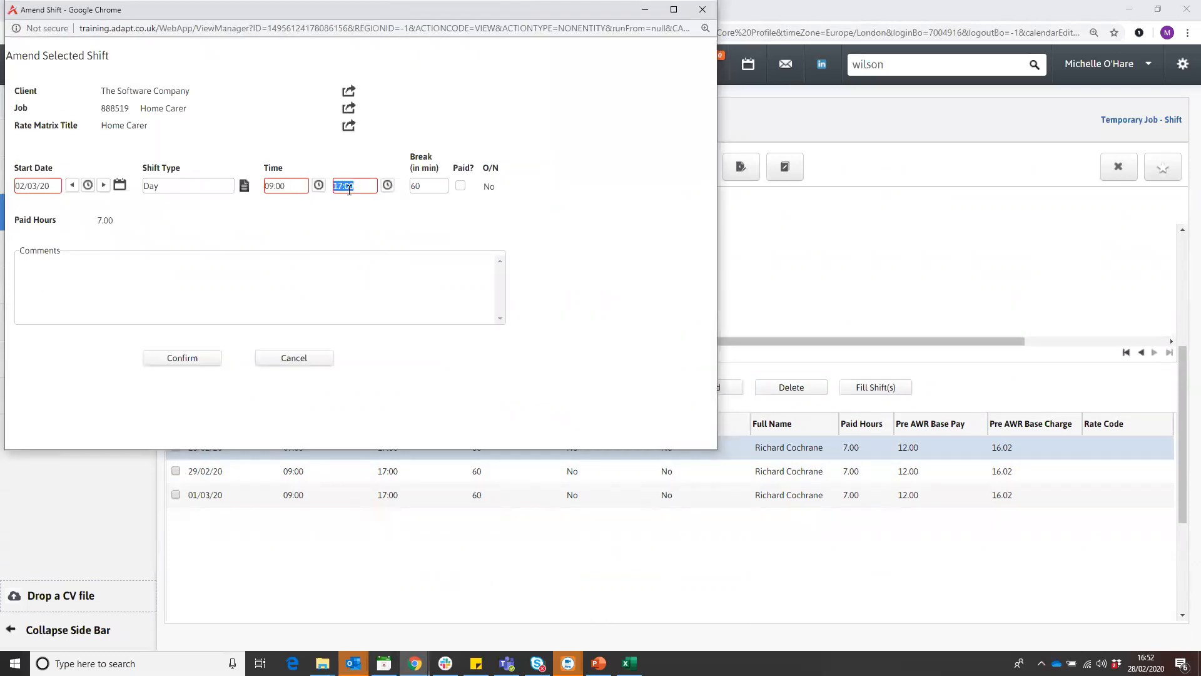
{"action": "left_click", "coordinate": [416, 187]}
{"action": "left_click", "coordinate": [702, 10]}
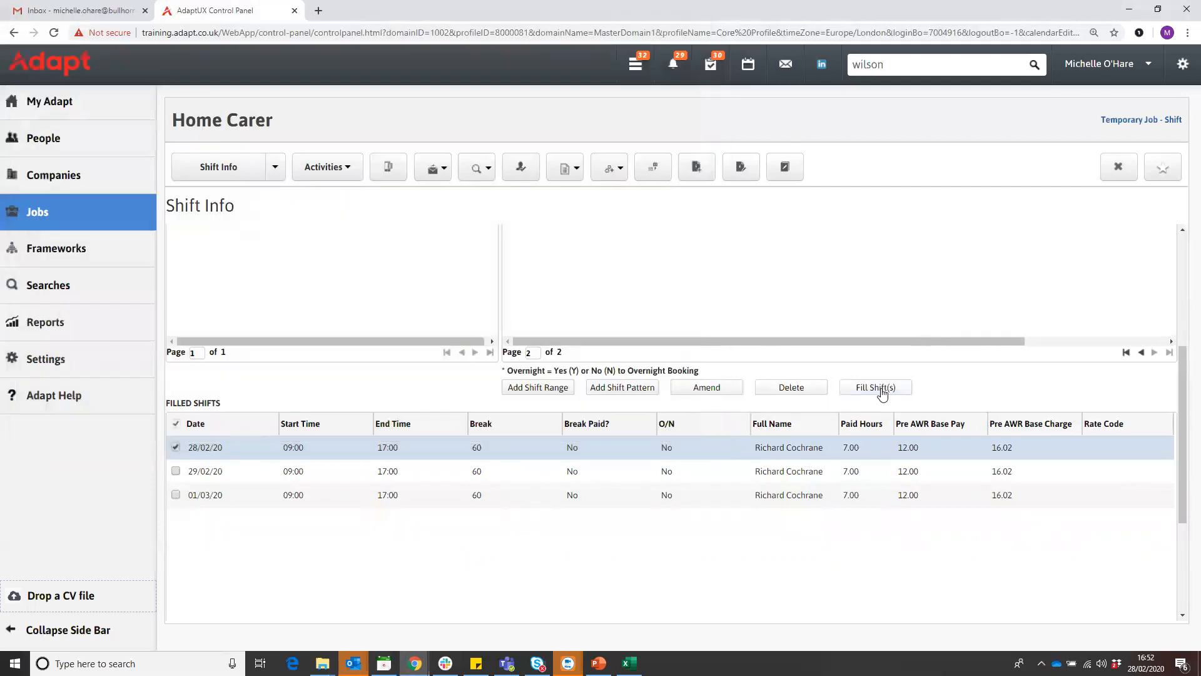
Open the Delete Selected Shifts form, close it without confirming, and clear the selections in the unfilled and filled shifts
{"action": "left_click", "coordinate": [806, 392]}
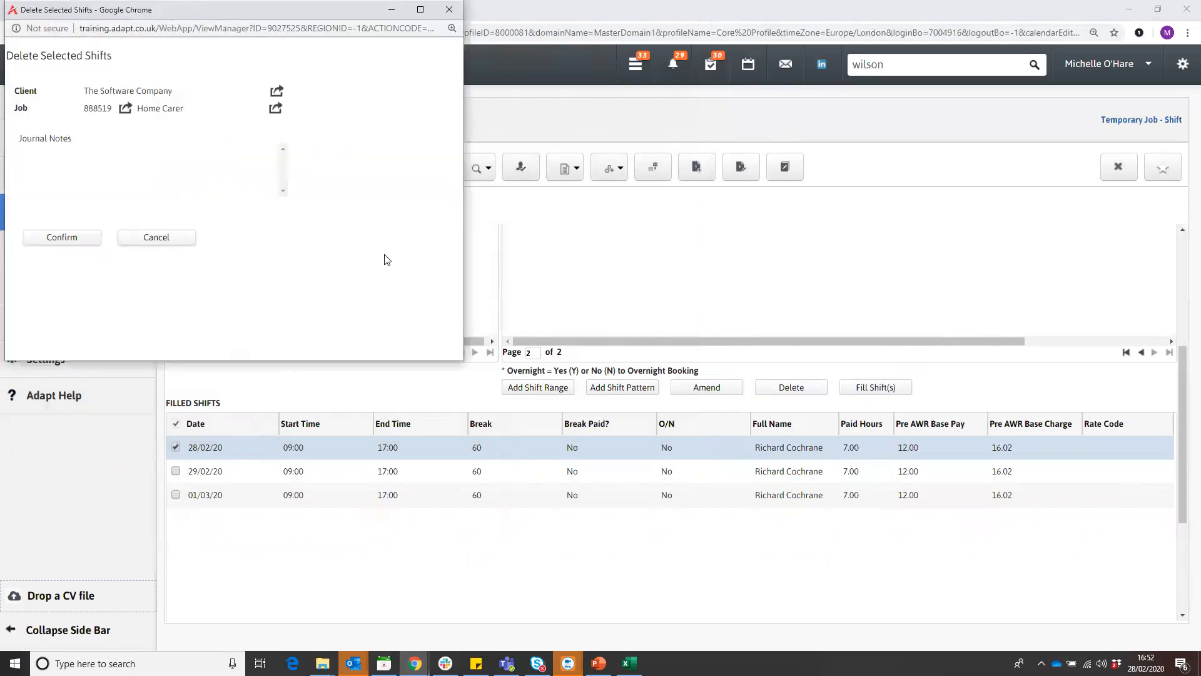
{"action": "left_click", "coordinate": [455, 13]}
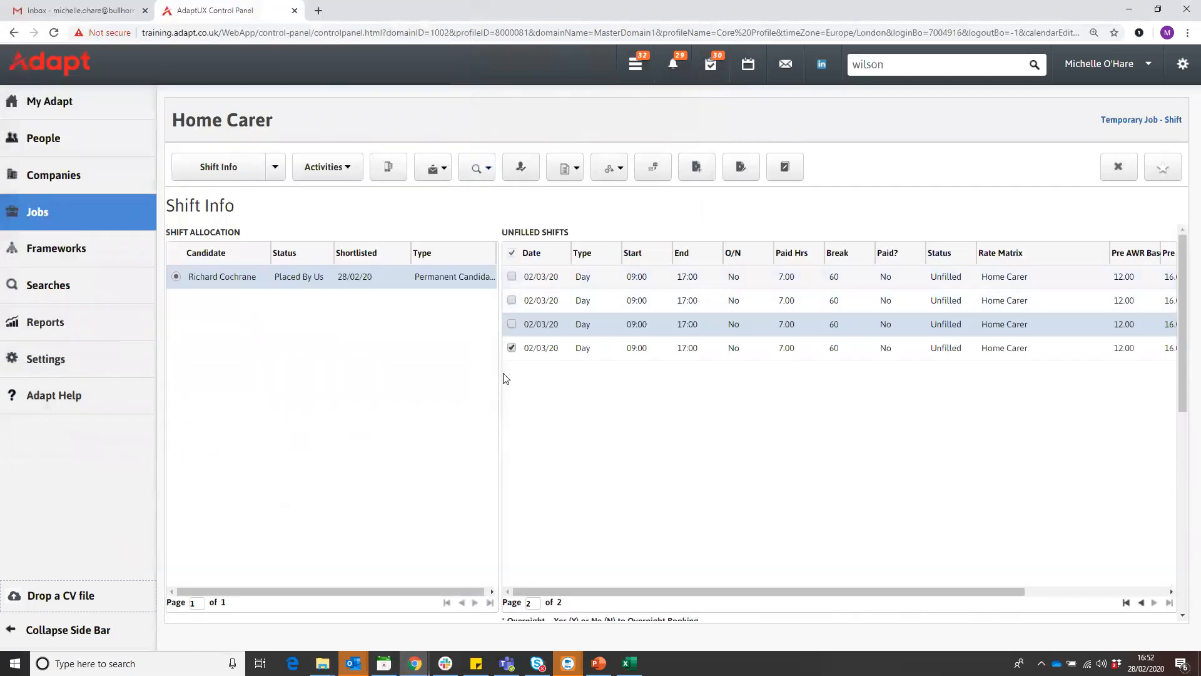
{"action": "left_click", "coordinate": [512, 347]}
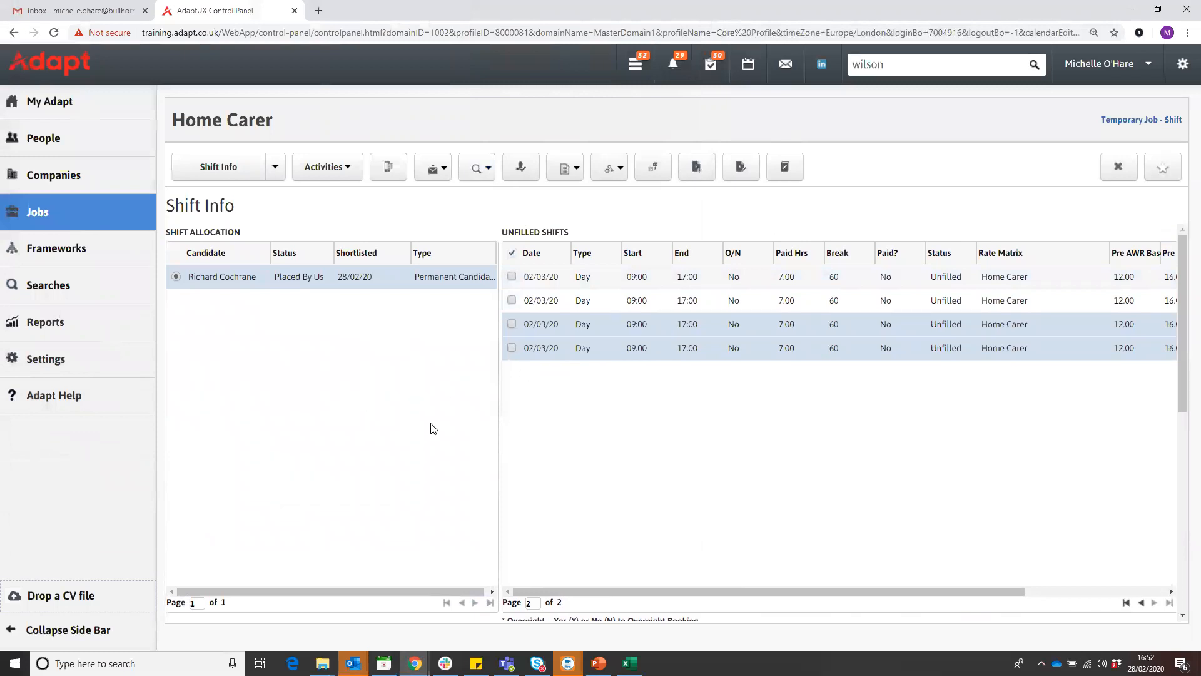
{"action": "left_click", "coordinate": [510, 325]}
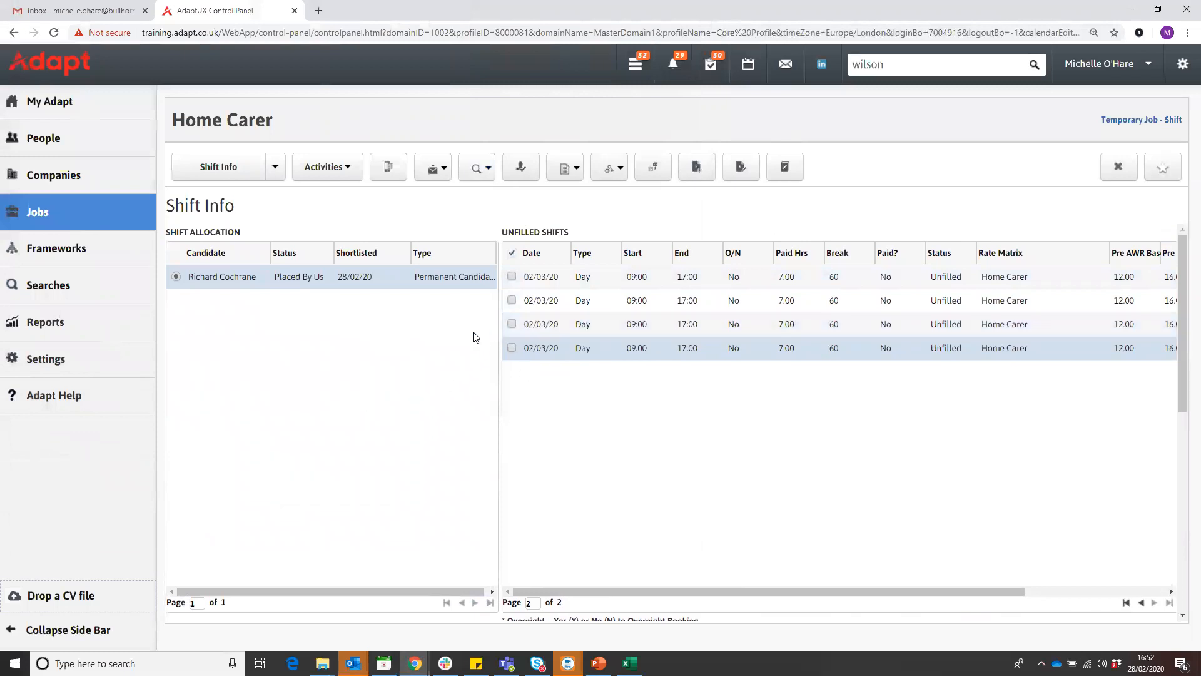
{"action": "scroll", "coordinate": [475, 338], "scroll_direction": "down", "scroll_amount": 2}
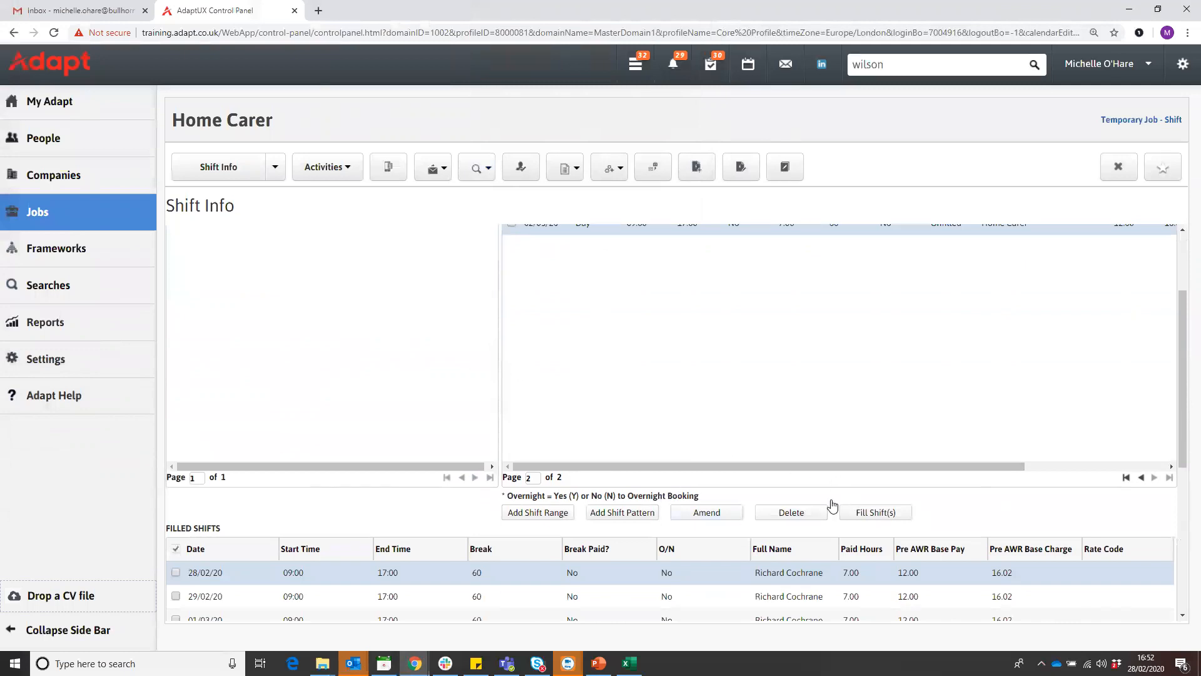